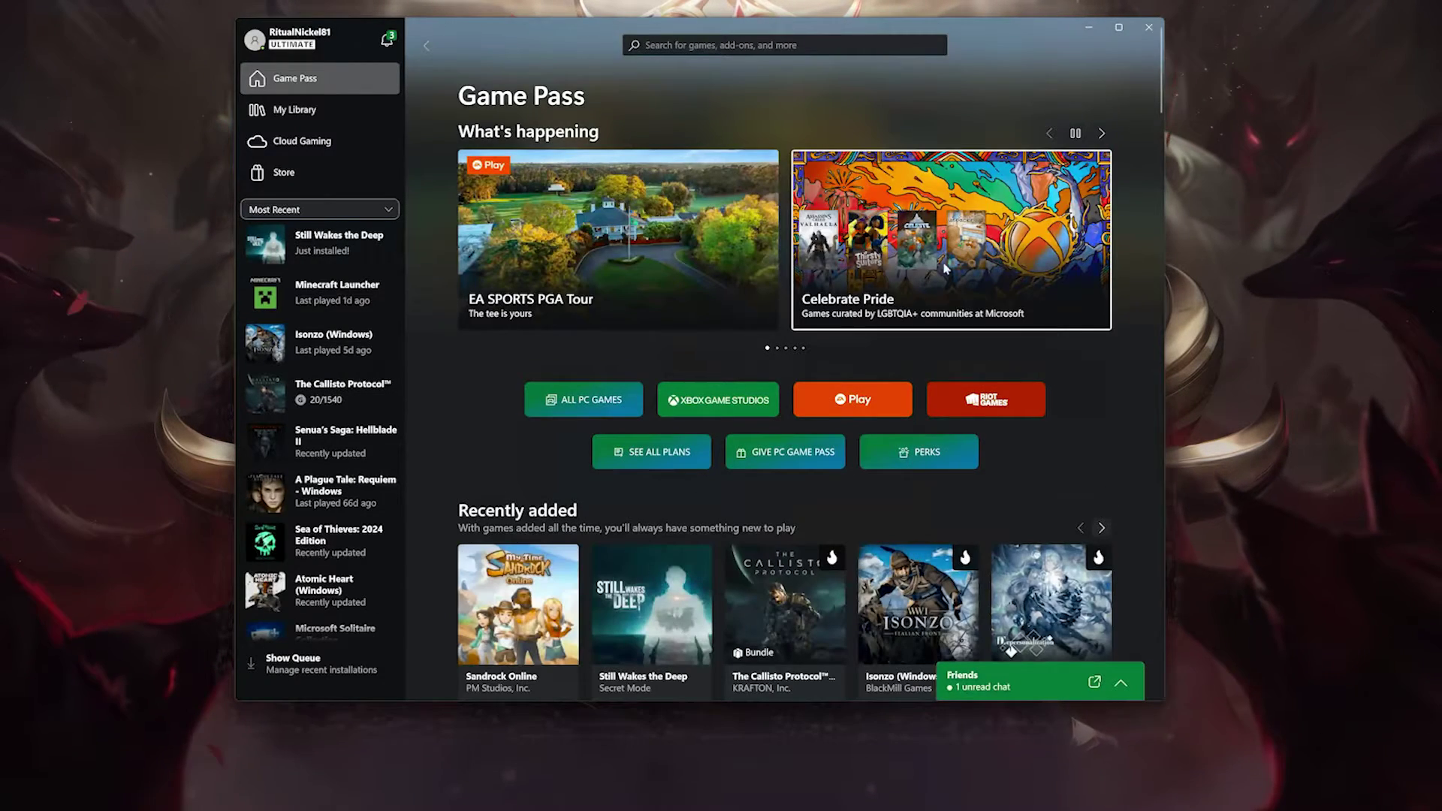
# Step: Open the Still Wakes the Deep game page from the Most Recent sidebar list
pyautogui.click(352, 256)
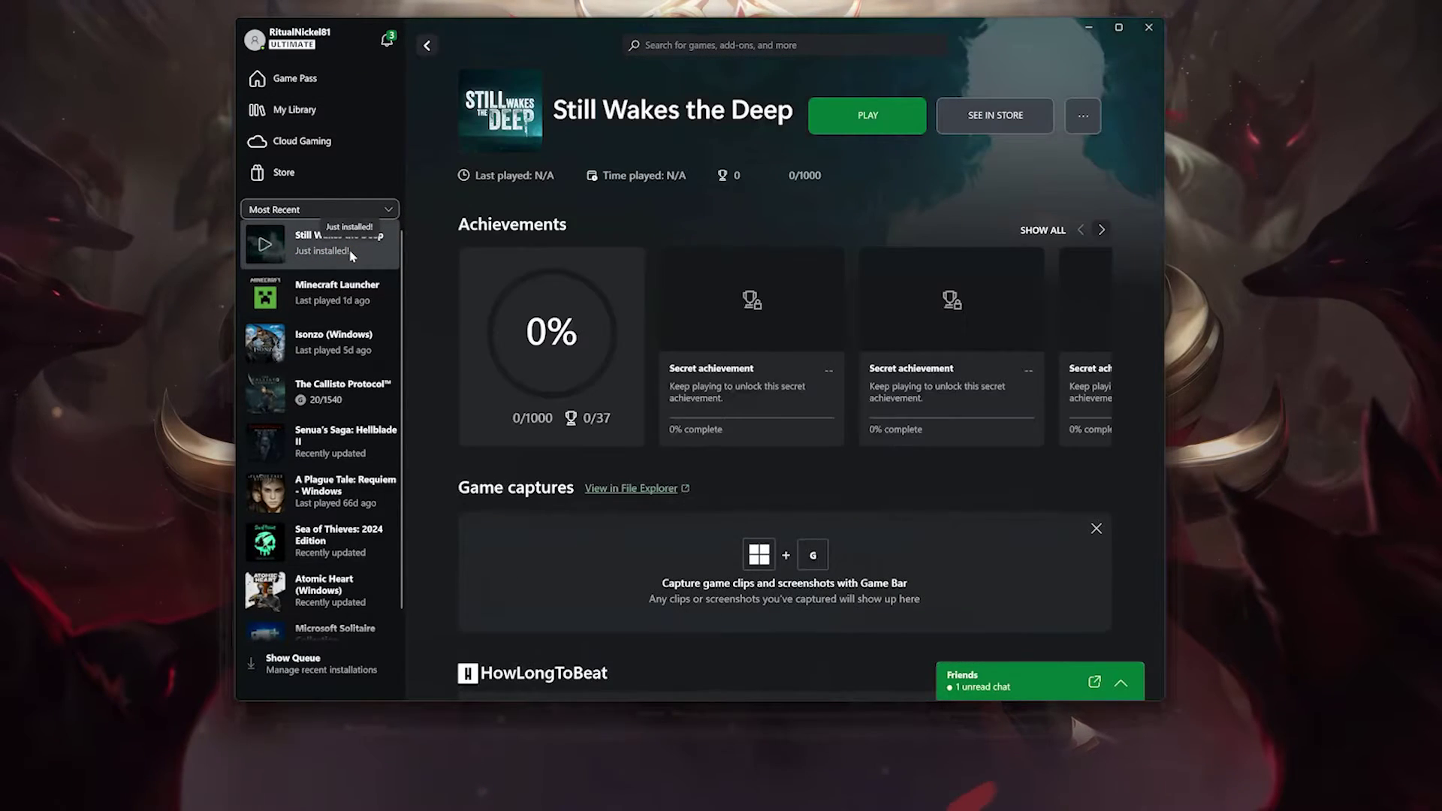
# Step: Open Manage for Still Wakes the Deep and view its Files tab (version 1.2.1.0 on X:\Games)
pyautogui.click(1084, 116)
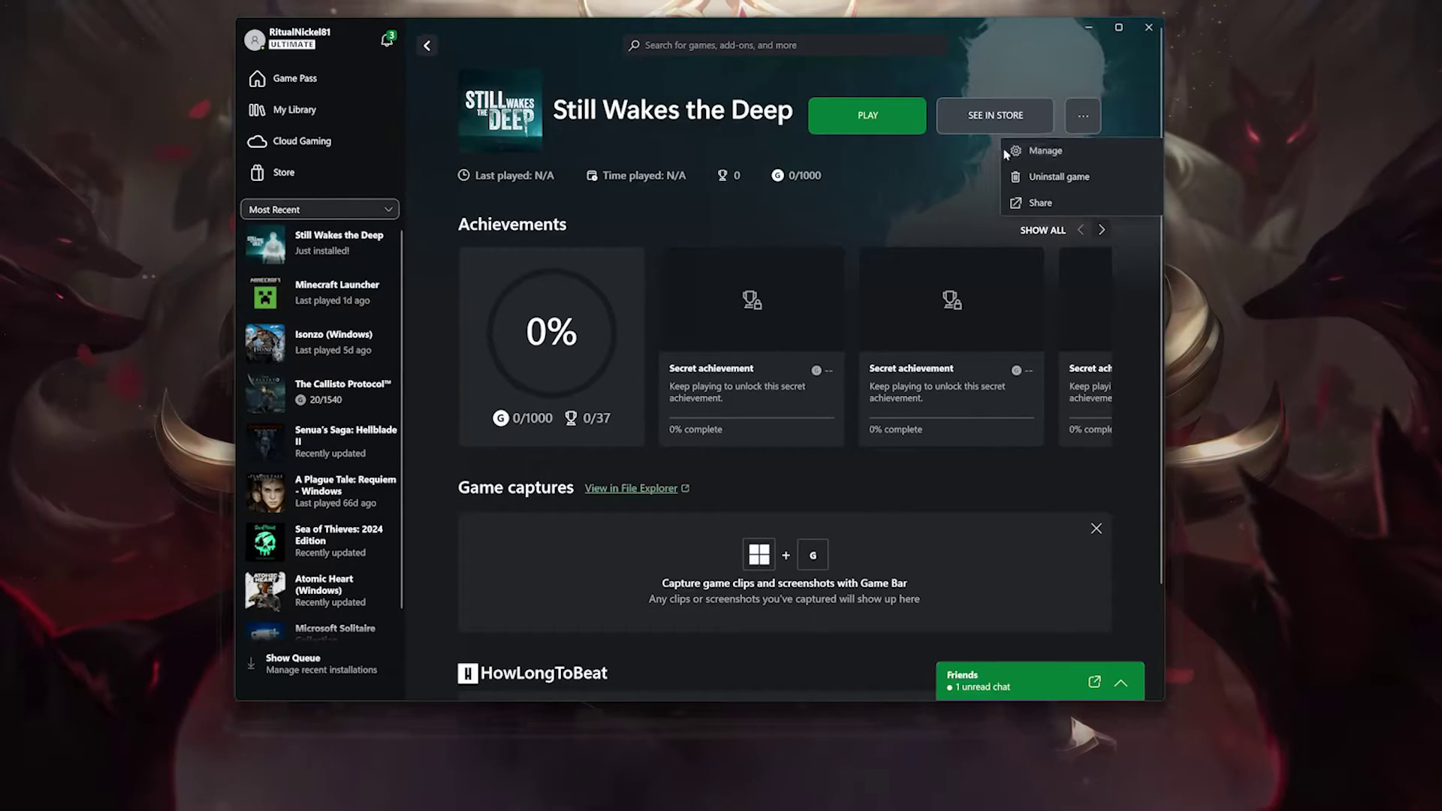
pyautogui.click(1103, 150)
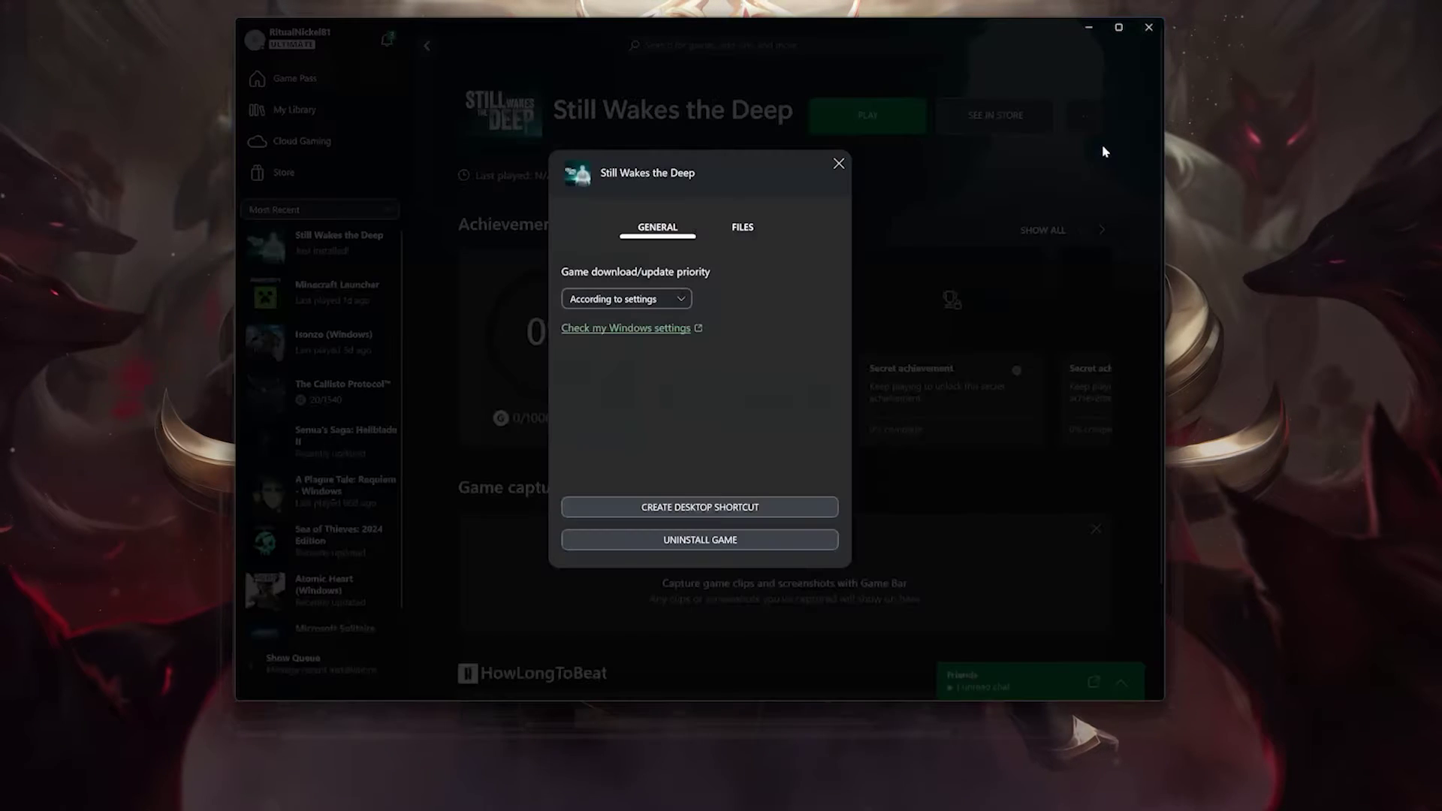
pyautogui.click(756, 229)
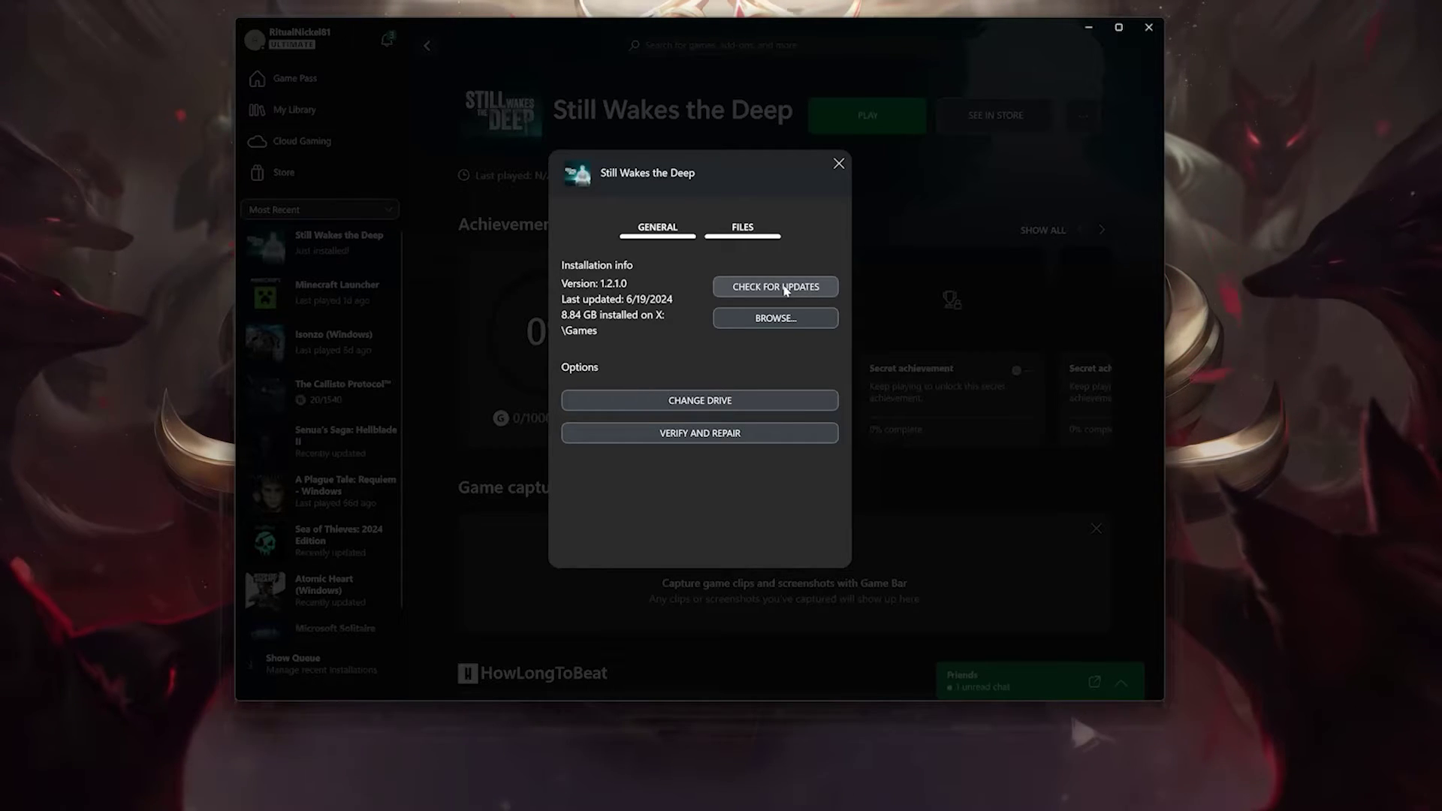
# Step: Run Verify and Repair on Still Wakes the Deep's files, confirm it, then bring up Start
pyautogui.click(713, 440)
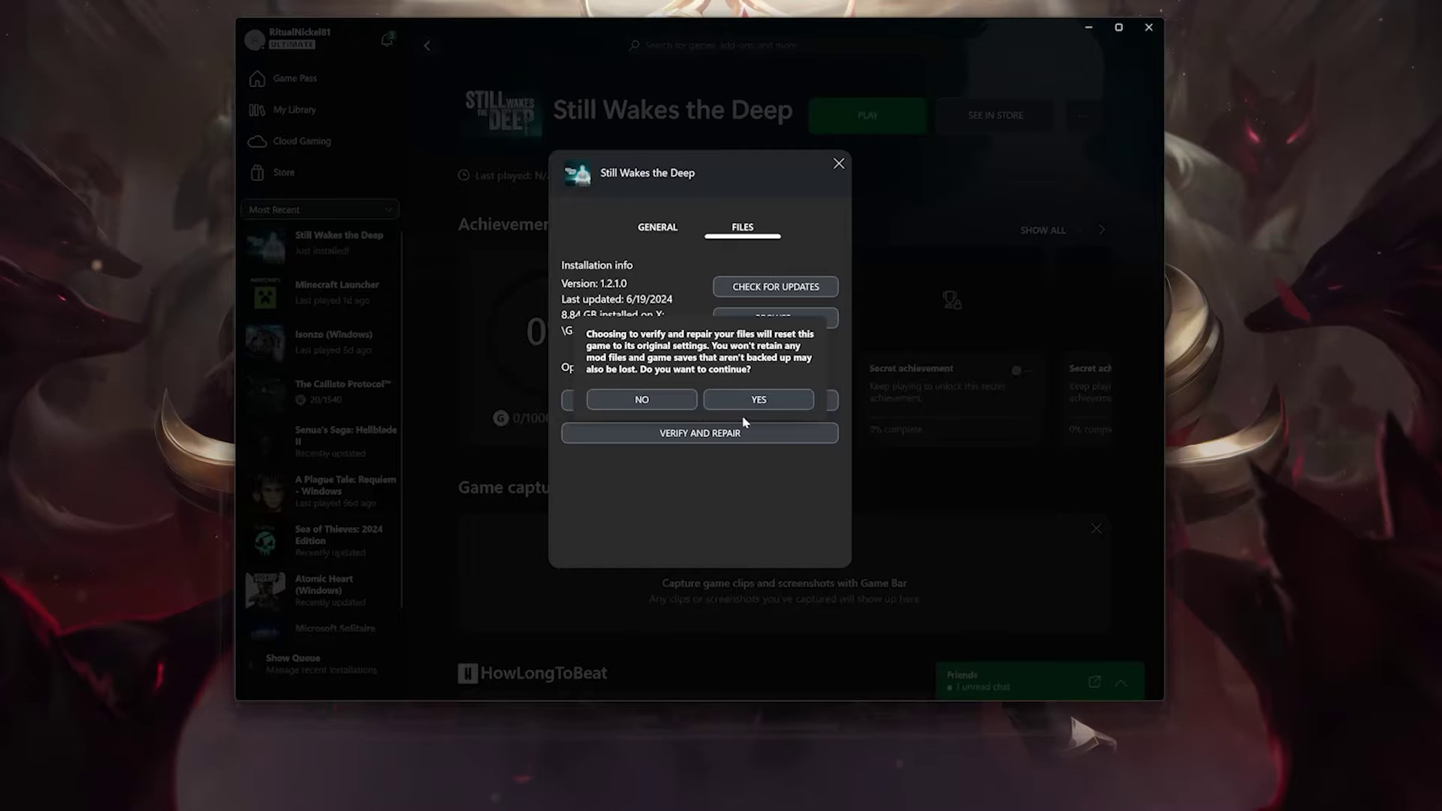
pyautogui.click(794, 400)
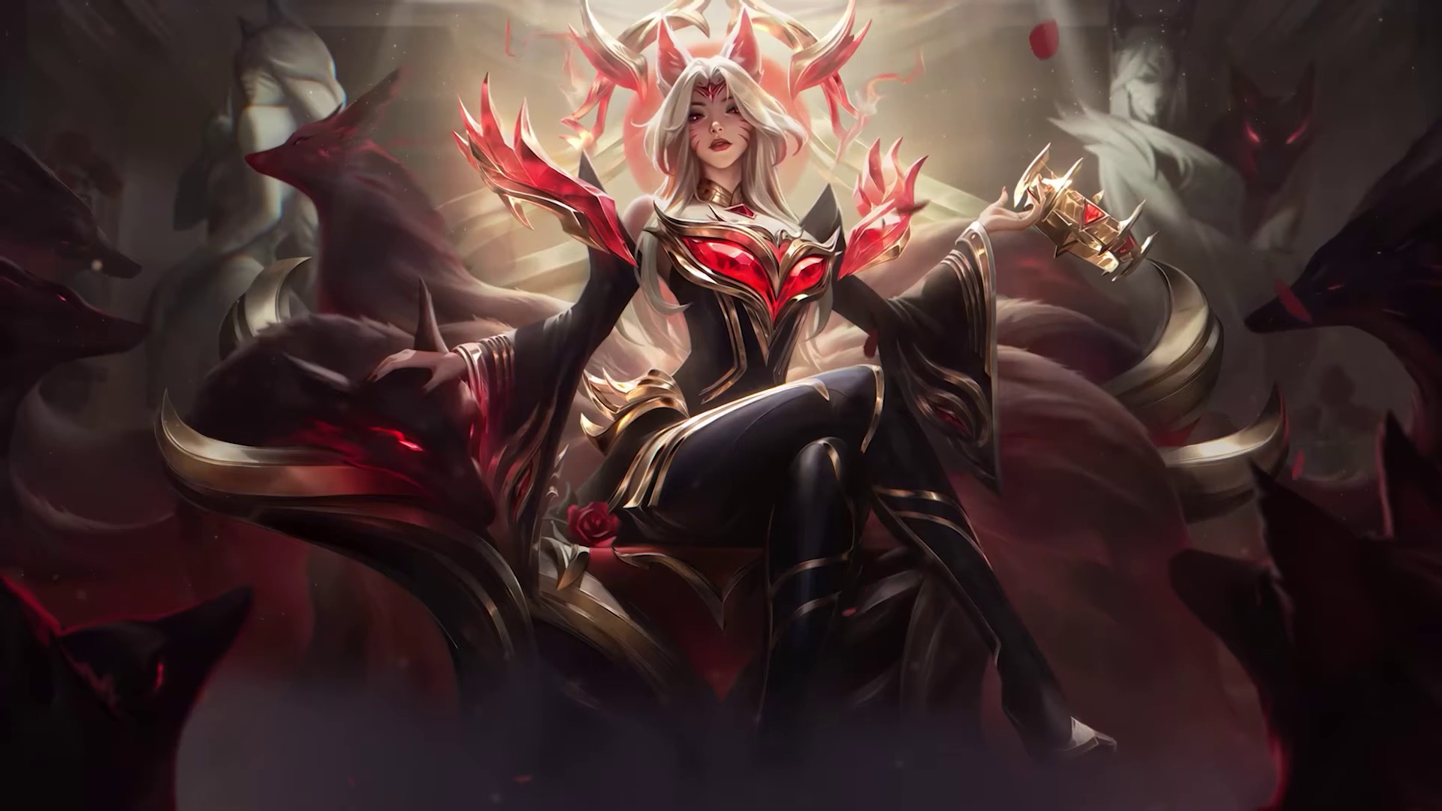
pyautogui.press('super')
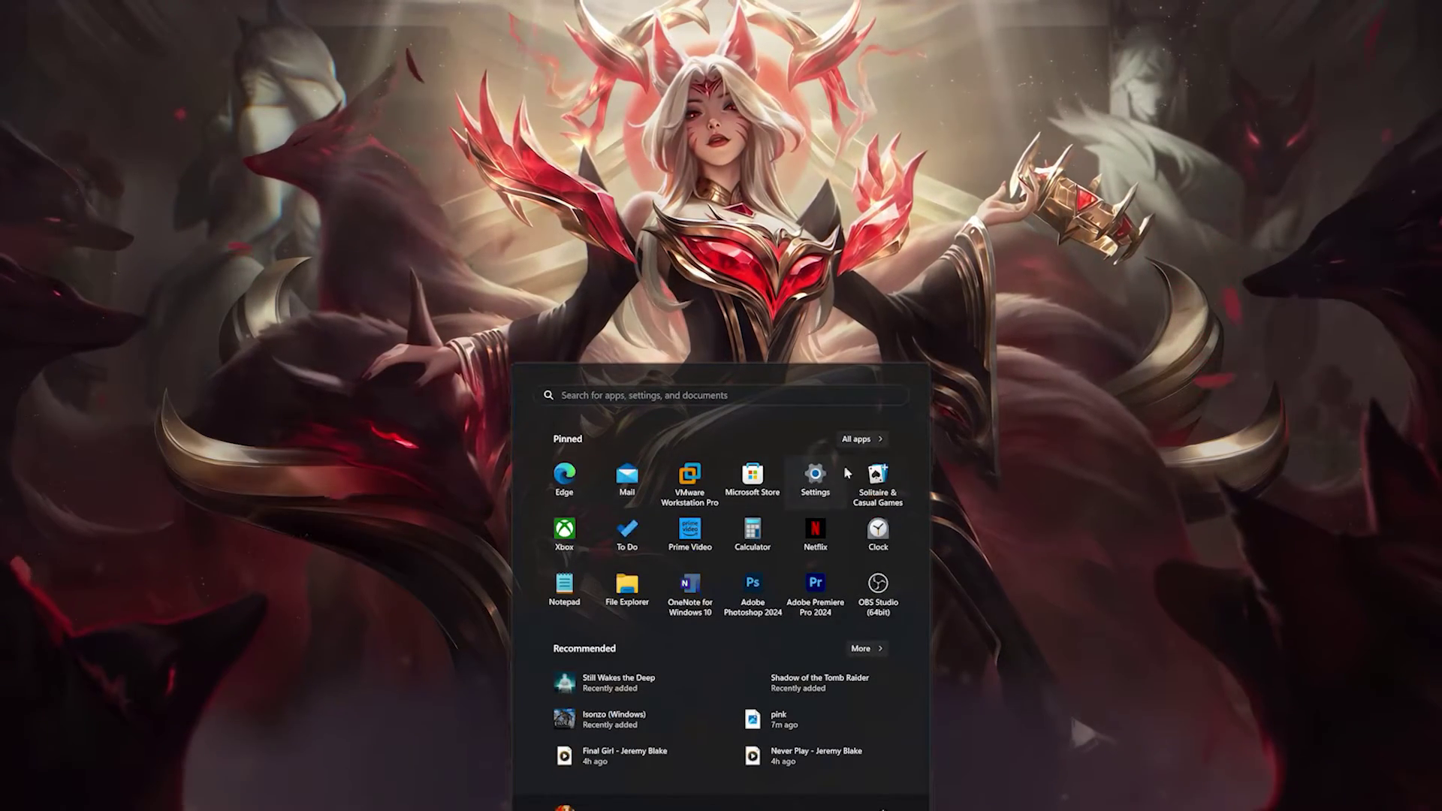
# Step: Find Still Wakes the Deep (8.84 GB) in Windows Settings' Apps > Installed apps list
pyautogui.click(818, 480)
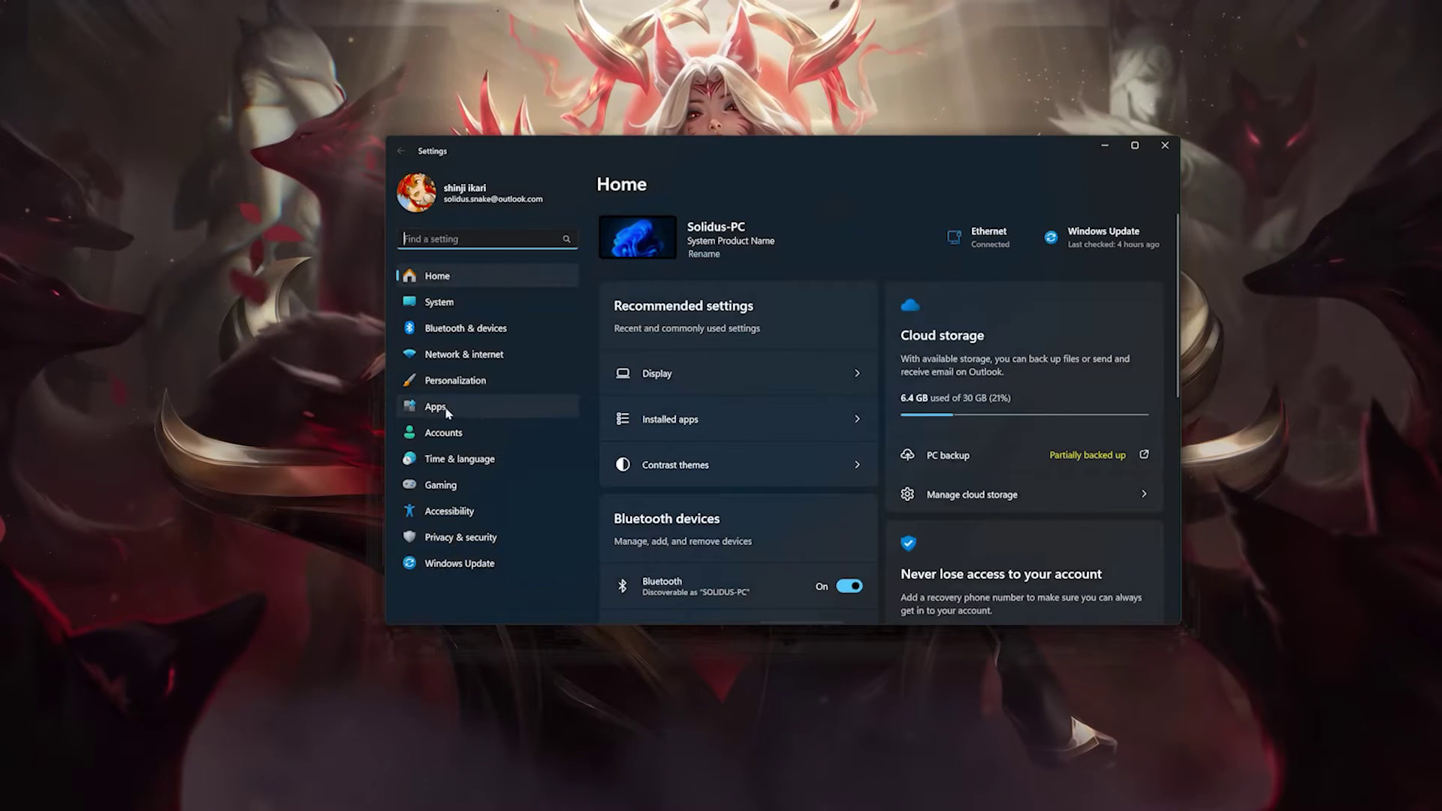
pyautogui.click(477, 409)
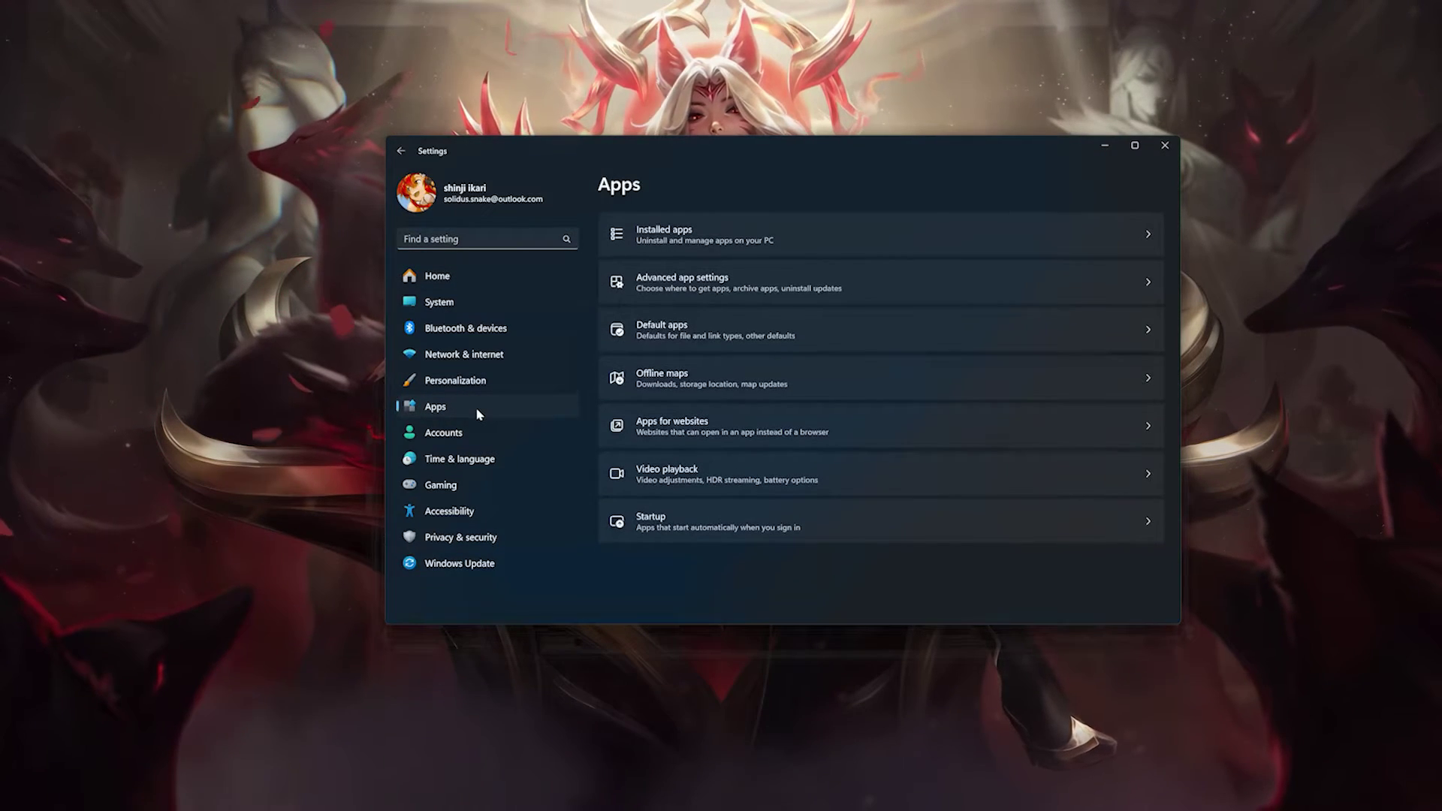
pyautogui.click(715, 239)
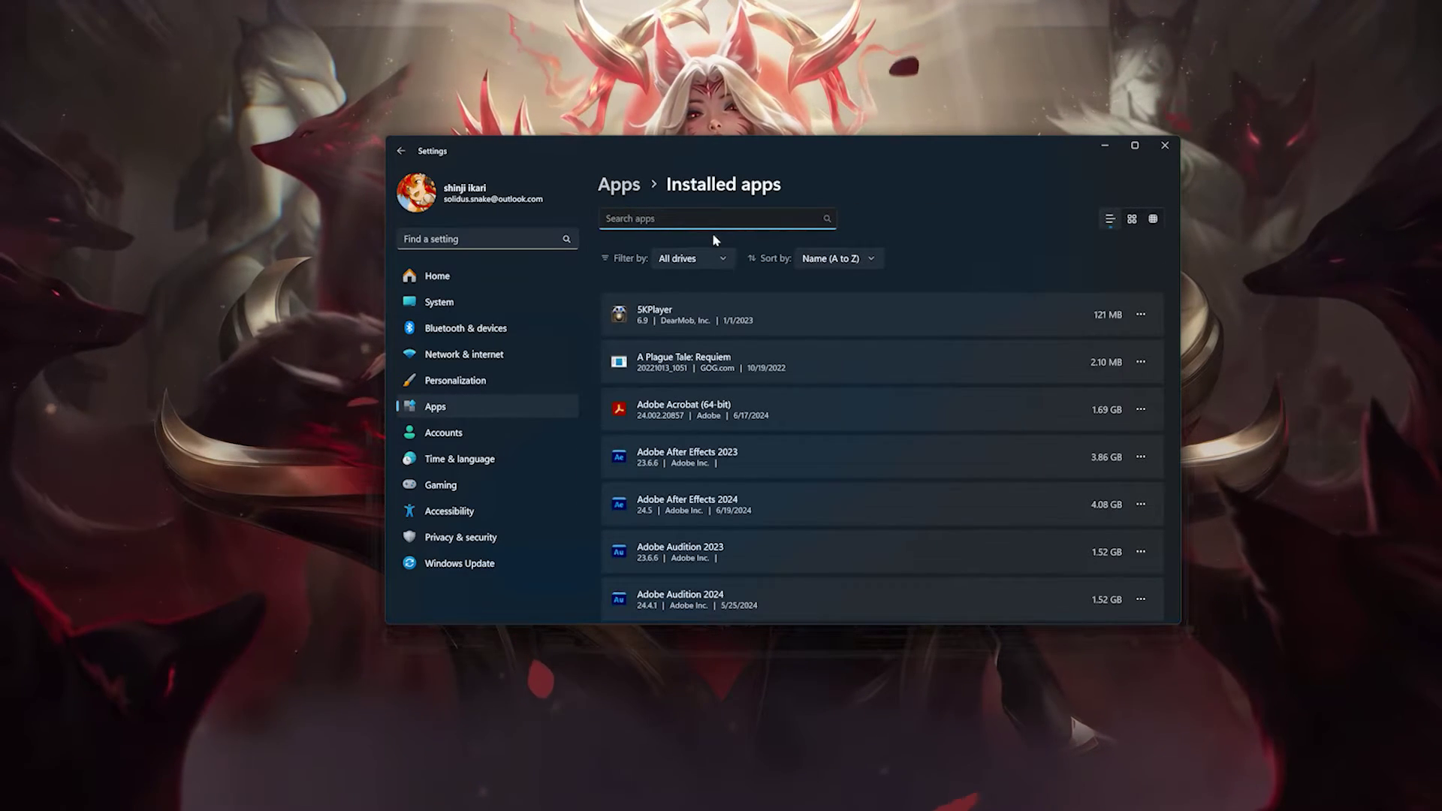
pyautogui.scroll(-1, 825, 423)
pyautogui.scroll(-20, 825, 419)
pyautogui.scroll(-20, 825, 422)
pyautogui.scroll(-20, 825, 422)
pyautogui.scroll(-20, 825, 422)
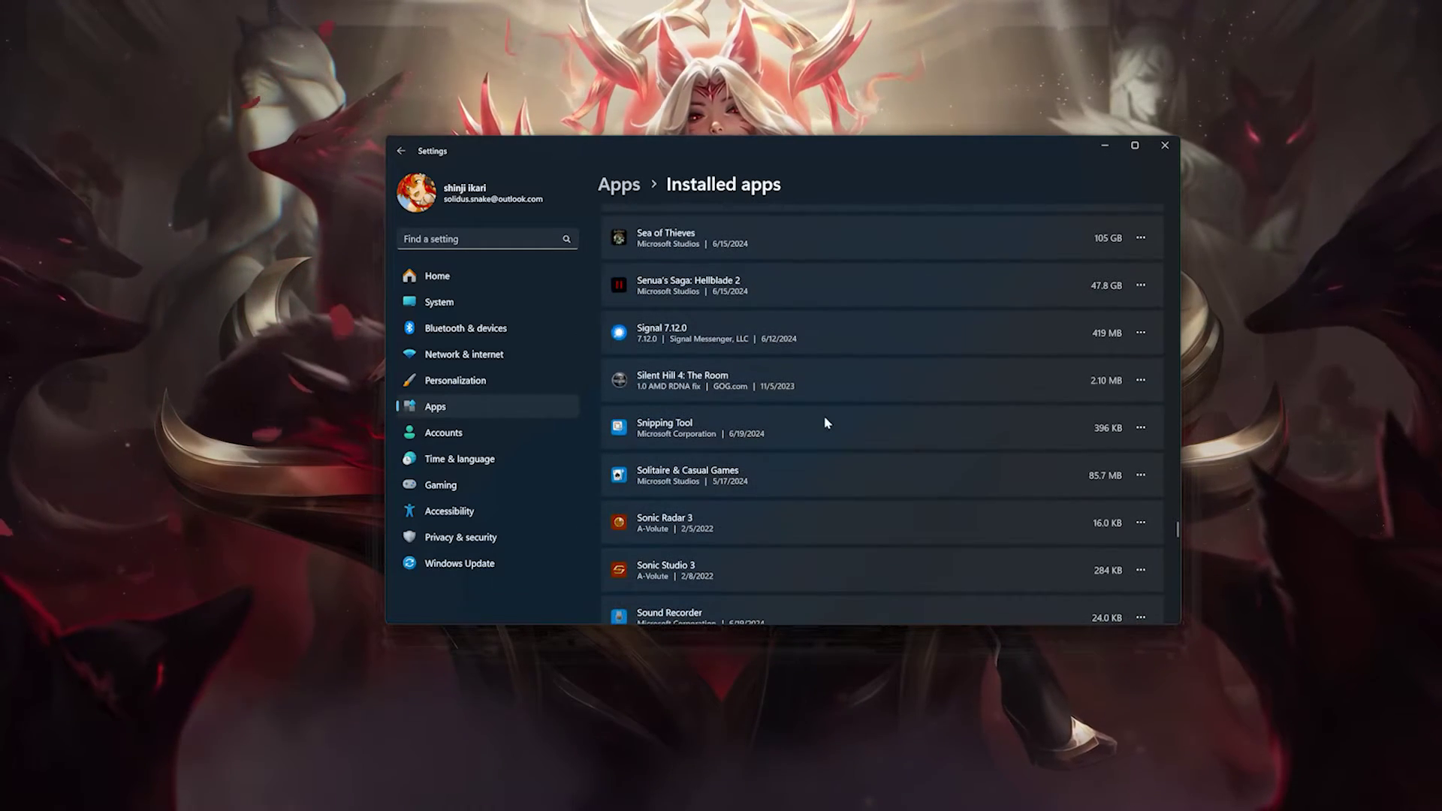
pyautogui.scroll(3, 825, 423)
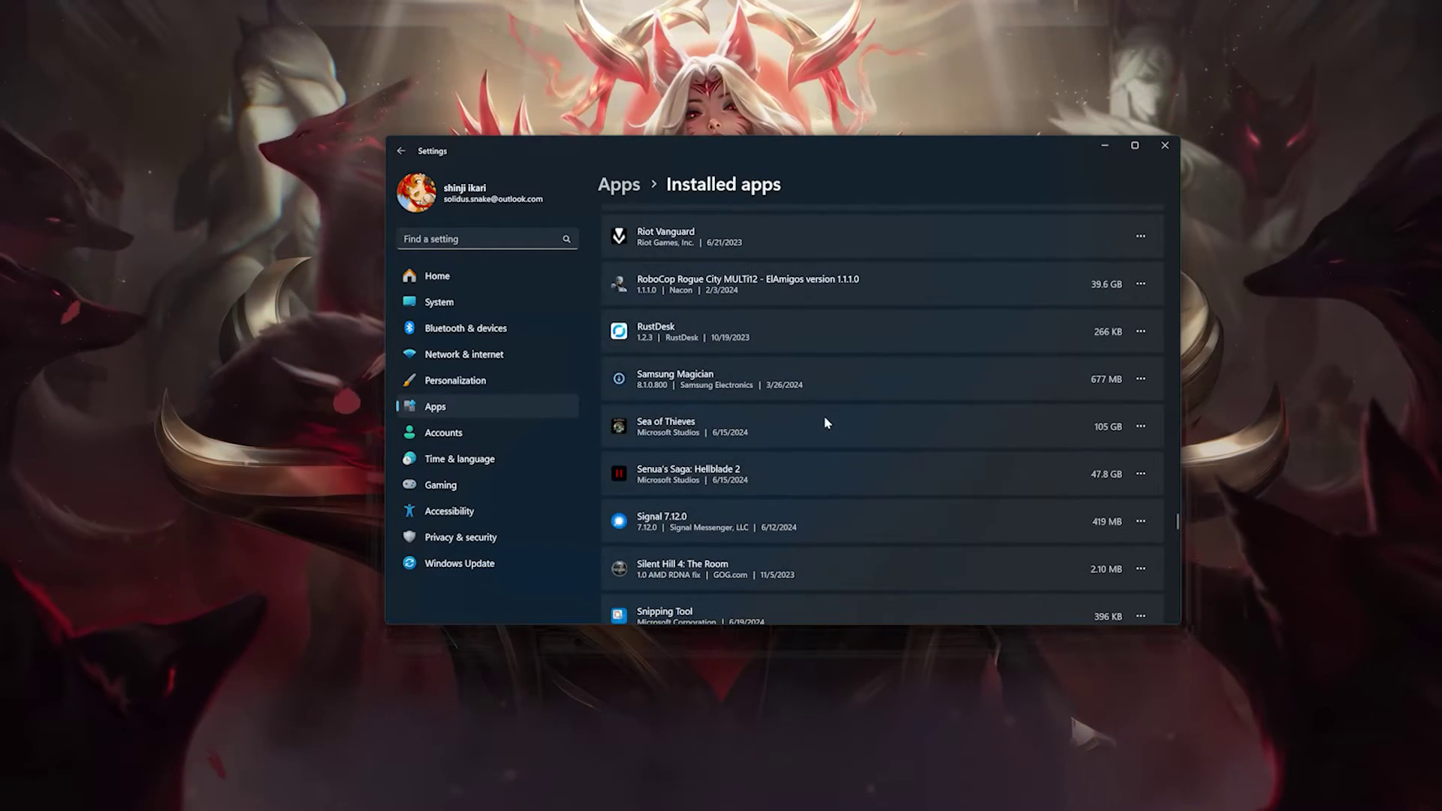
pyautogui.scroll(-6, 825, 422)
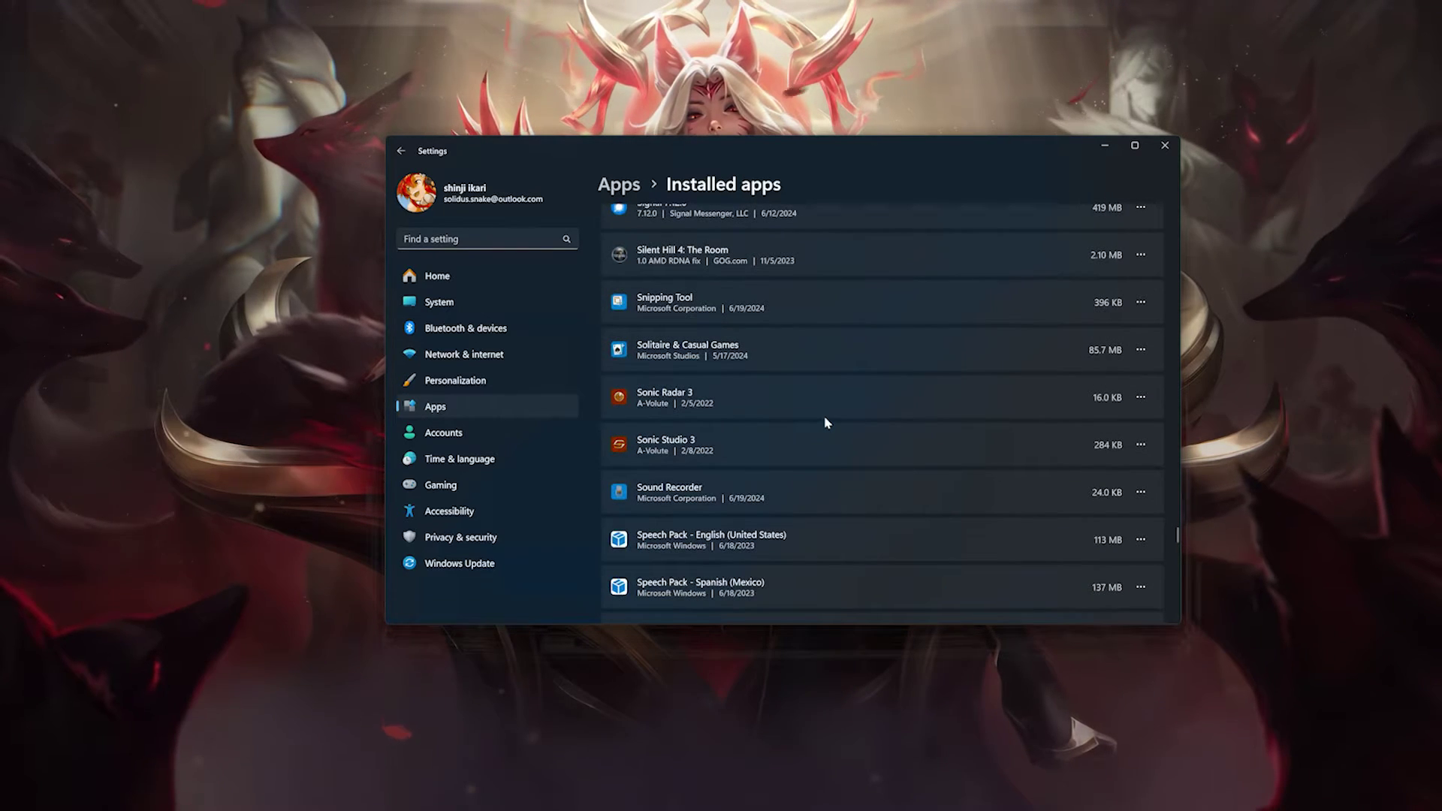
pyautogui.scroll(-4, 825, 423)
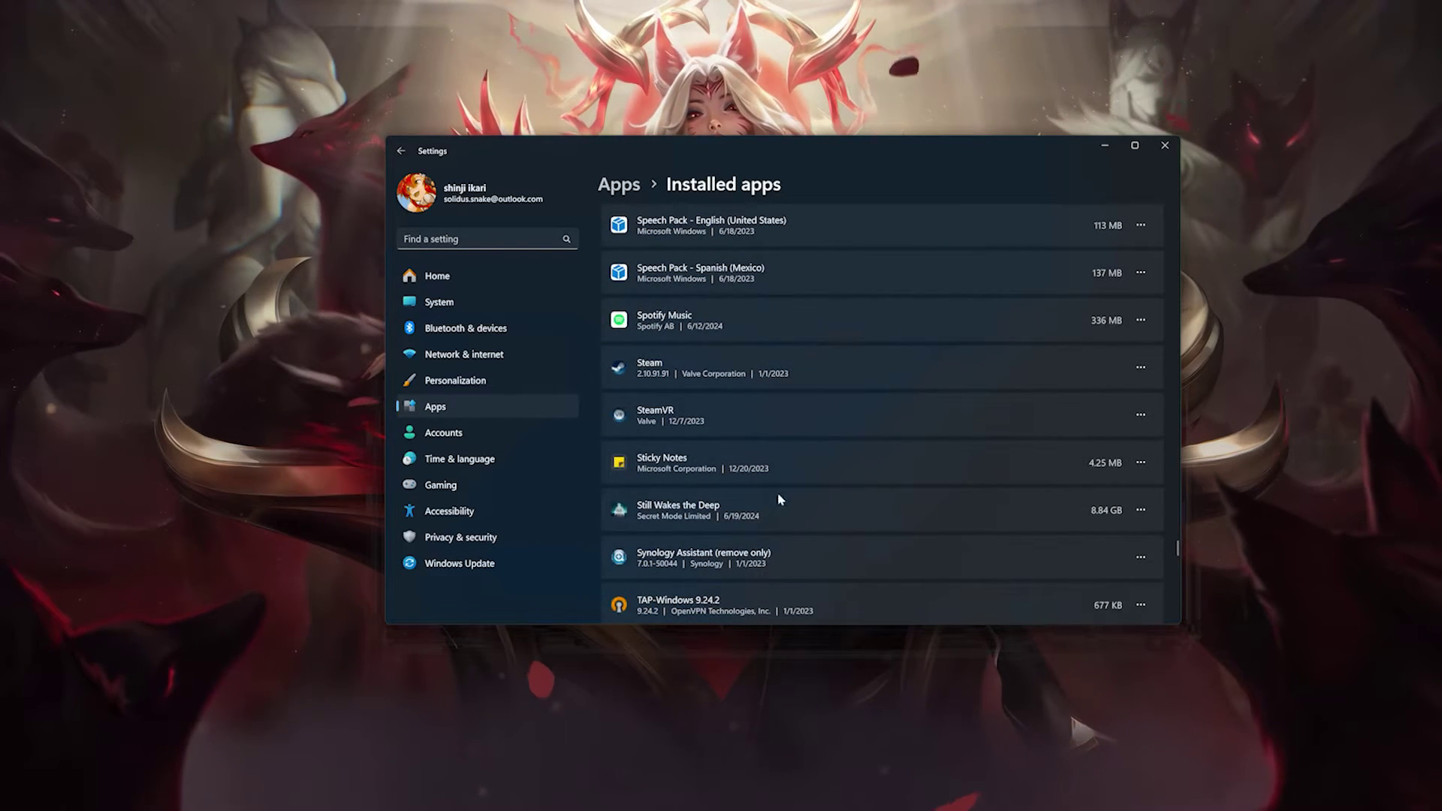
pyautogui.click(1141, 511)
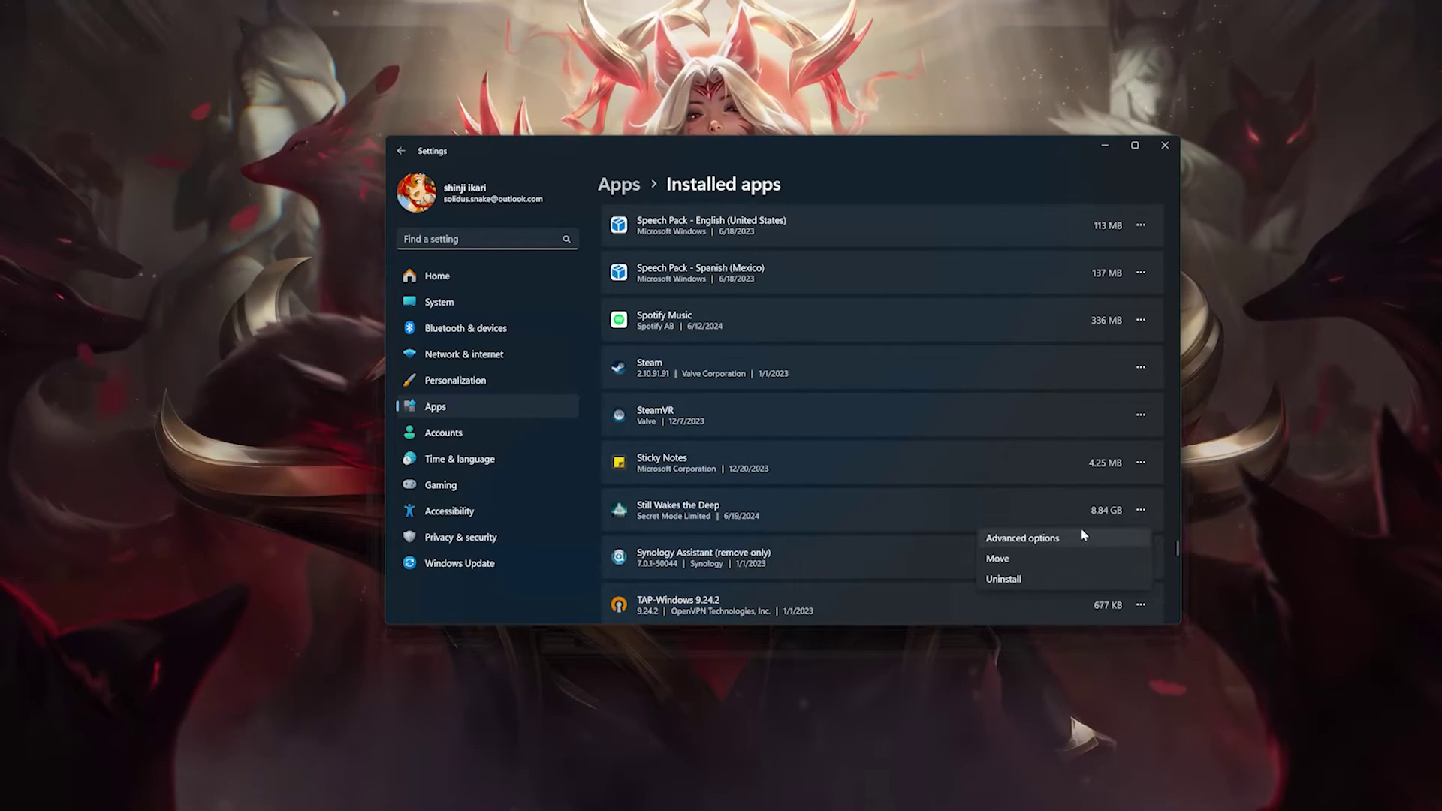
# Step: Repair Still Wakes the Deep from its Advanced options page in Settings
pyautogui.click(1054, 539)
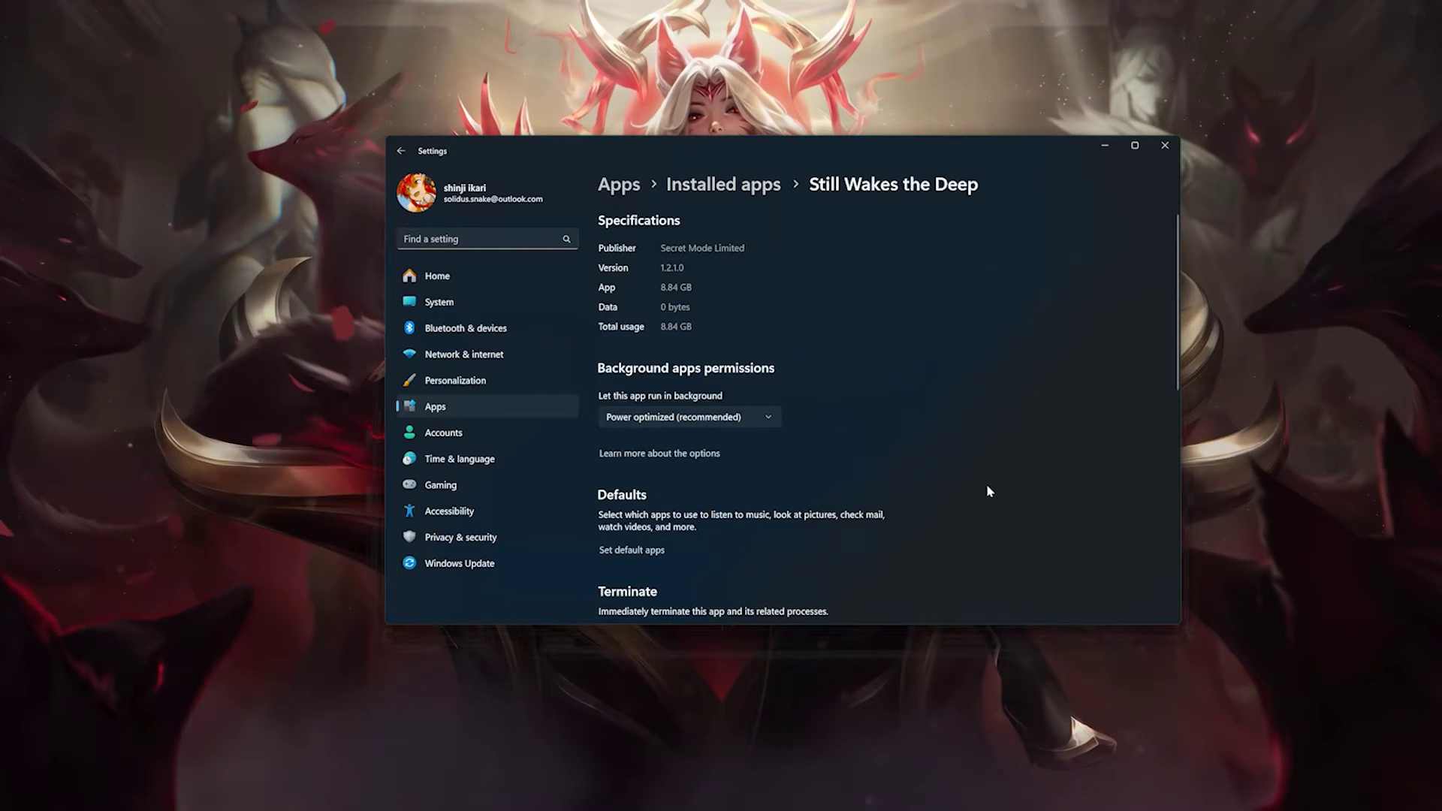
pyautogui.scroll(-5, 989, 490)
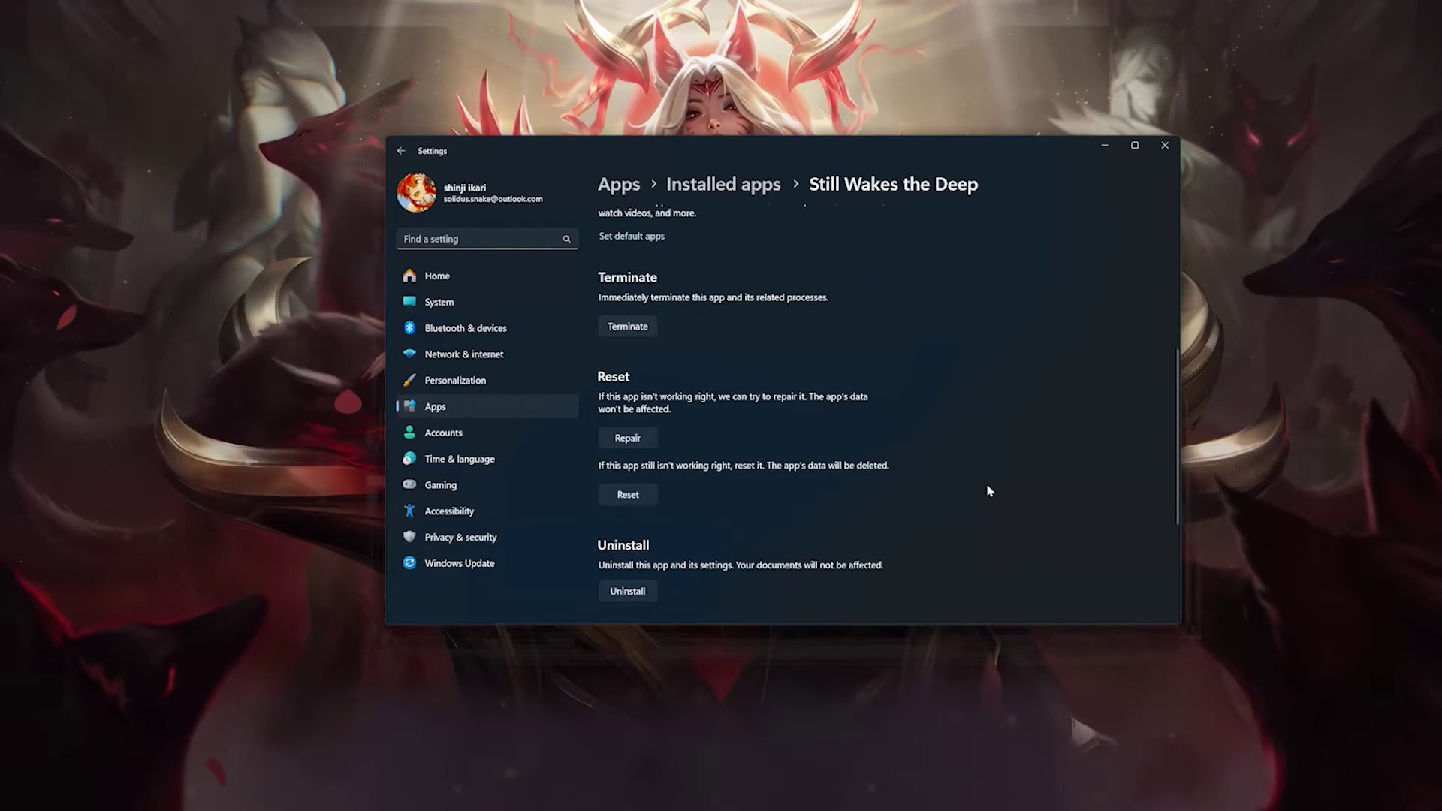
pyautogui.scroll(-2, 988, 490)
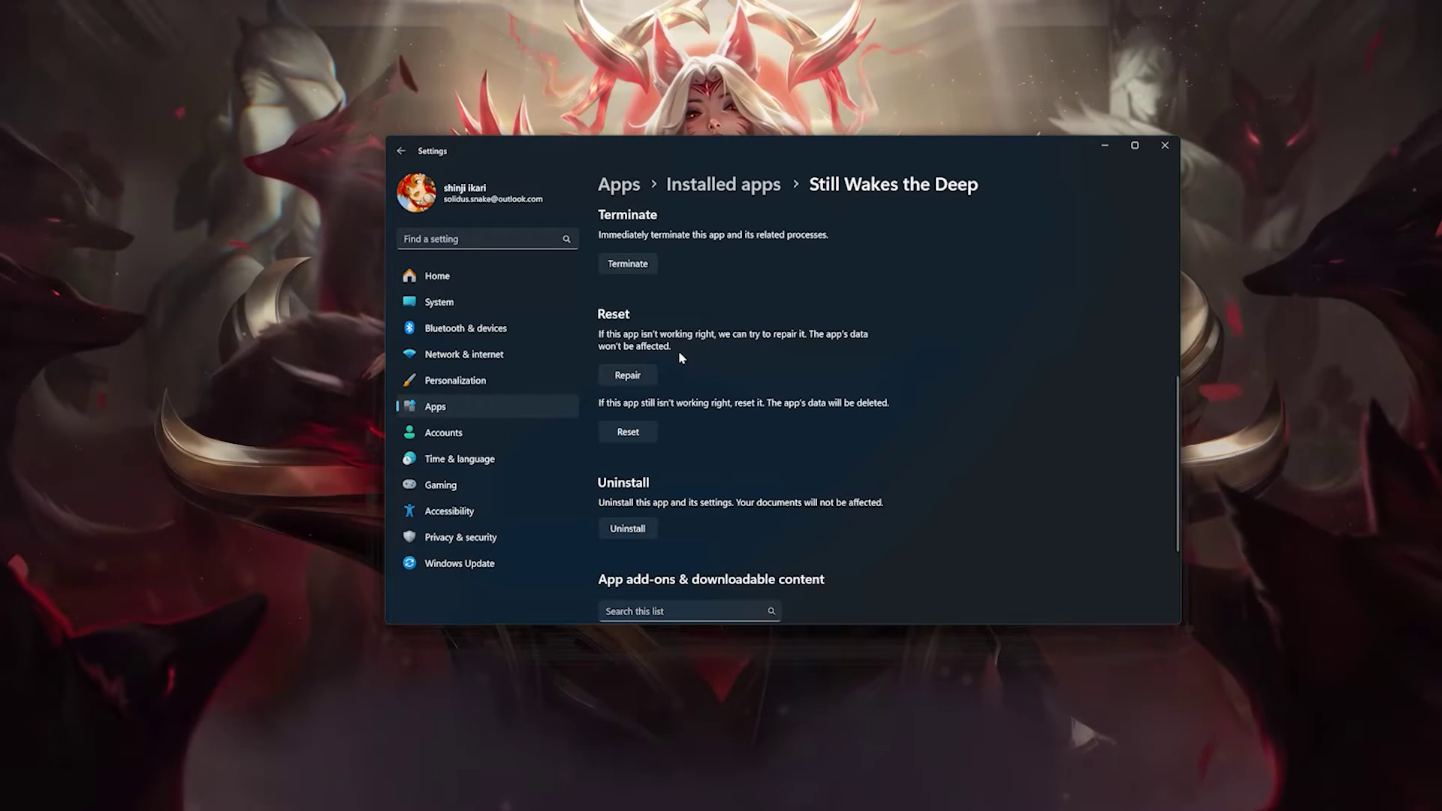
pyautogui.click(624, 380)
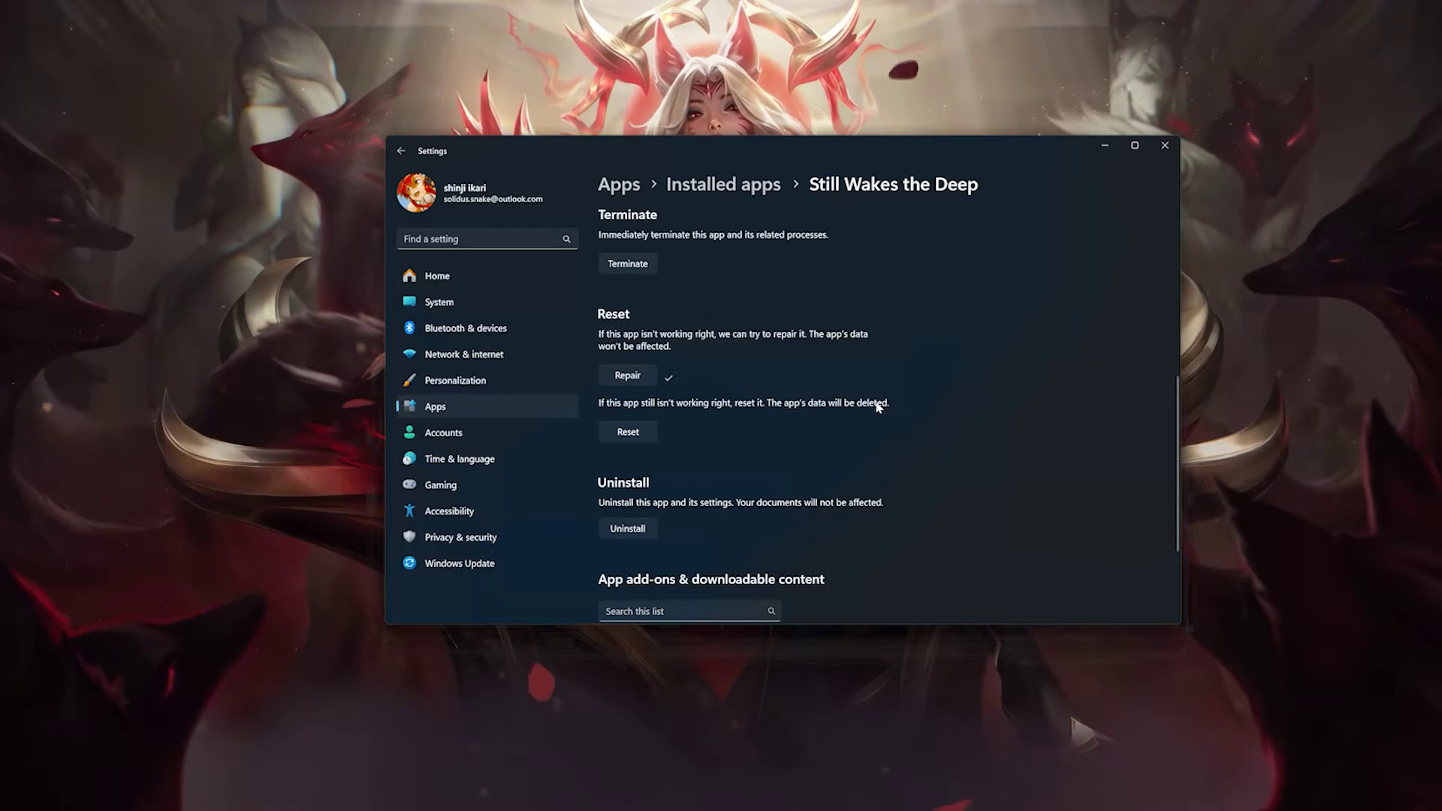
pyautogui.click(633, 434)
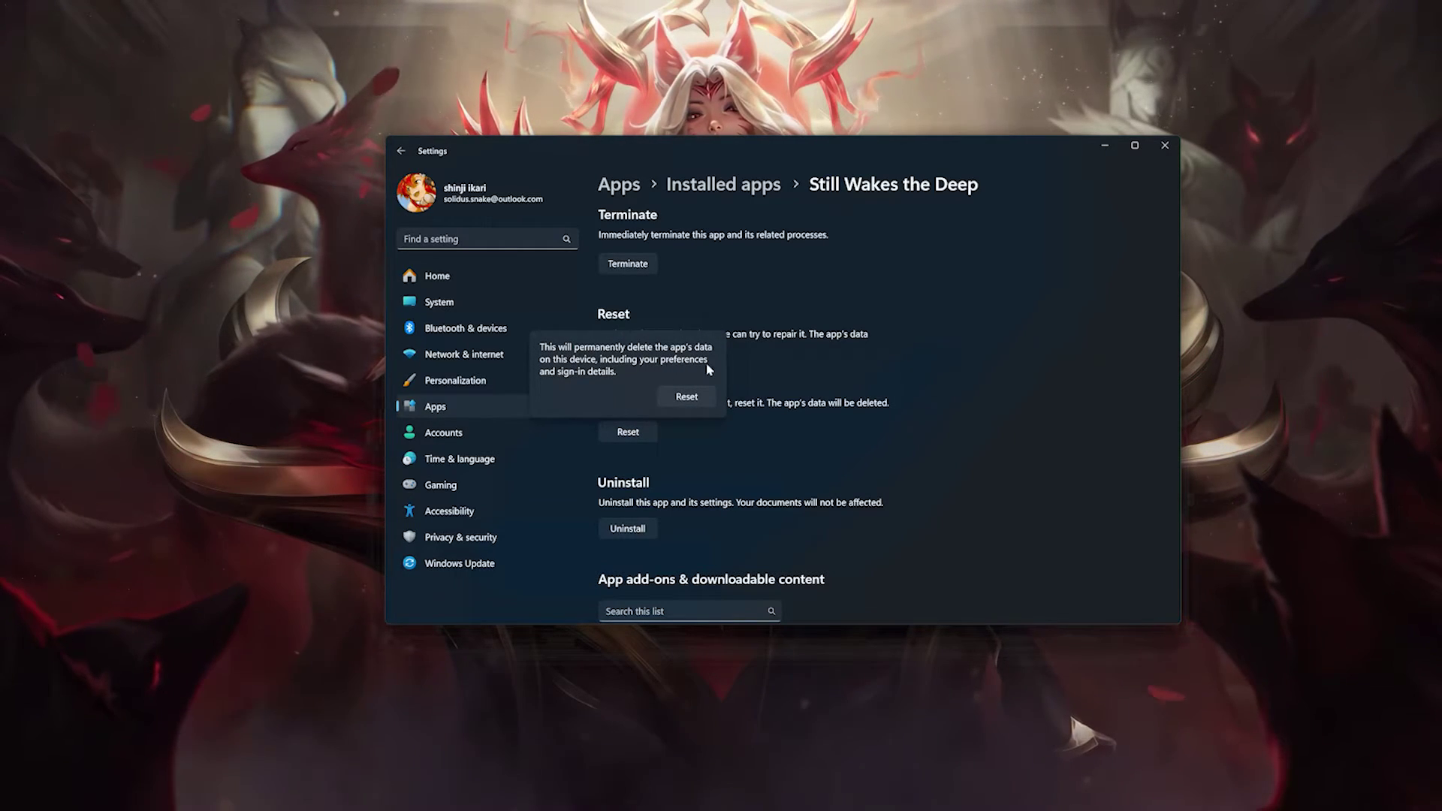
# Step: Confirm resetting Still Wakes the Deep's data, uninstall the game, and close Settings
pyautogui.click(686, 398)
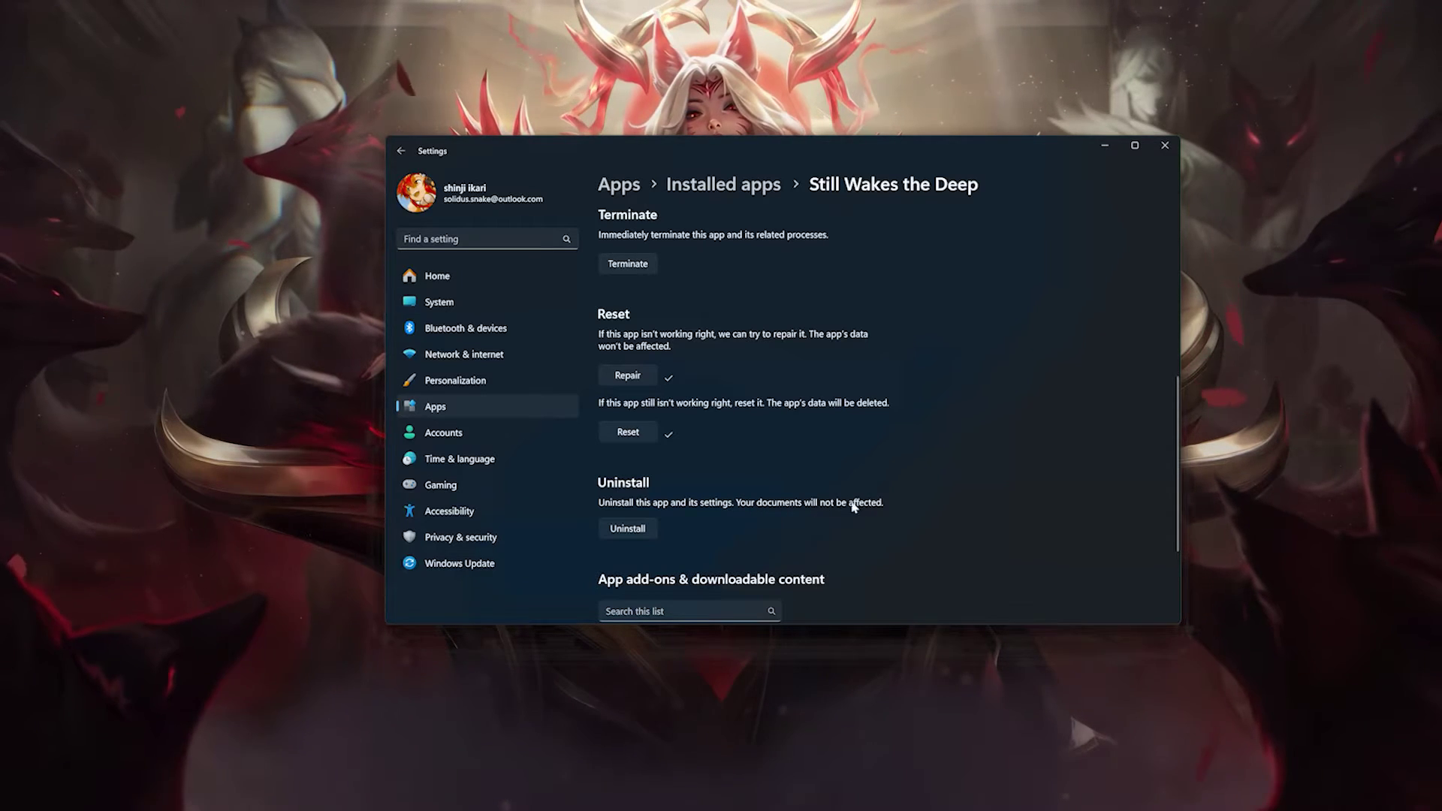
pyautogui.click(627, 529)
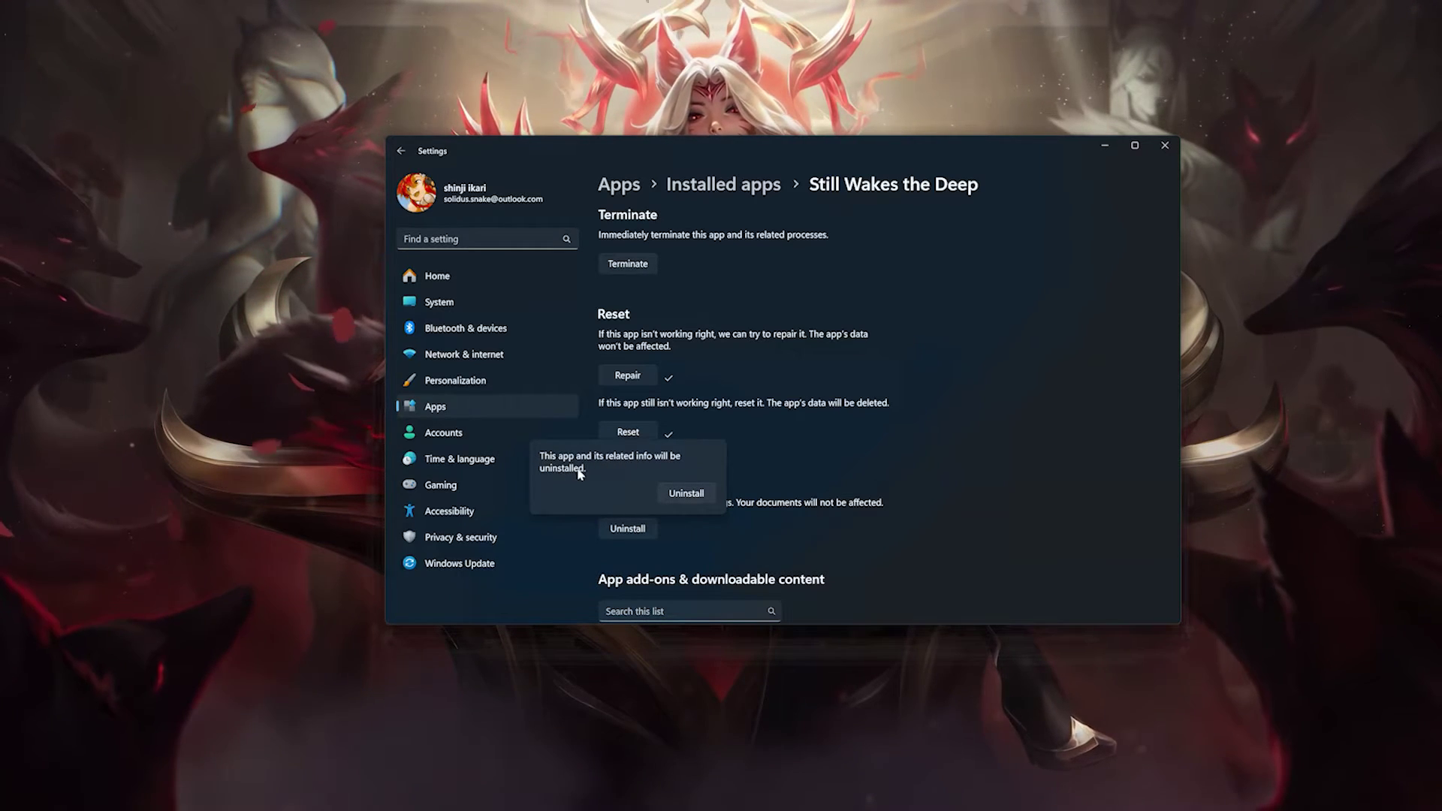
pyautogui.click(751, 492)
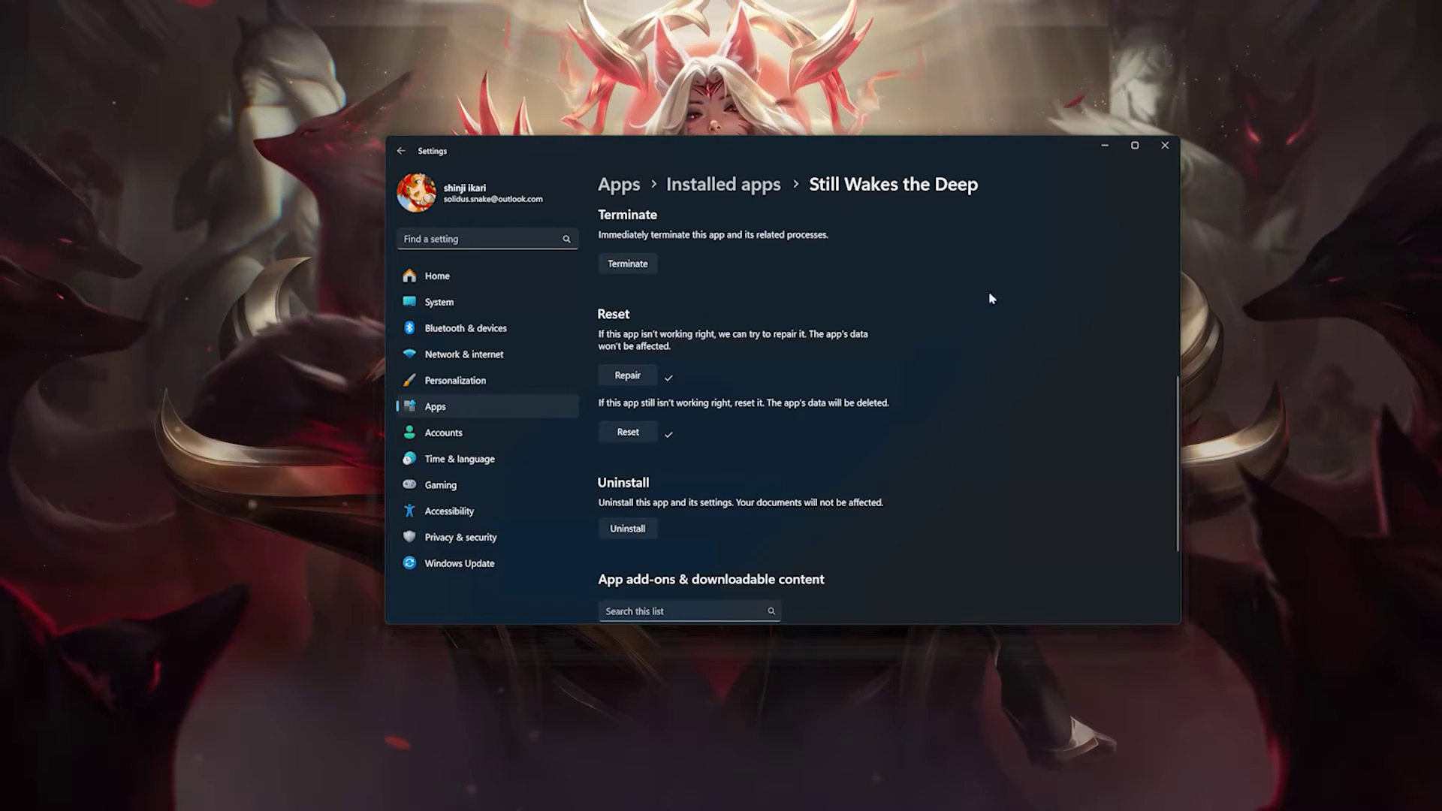
pyautogui.click(1163, 148)
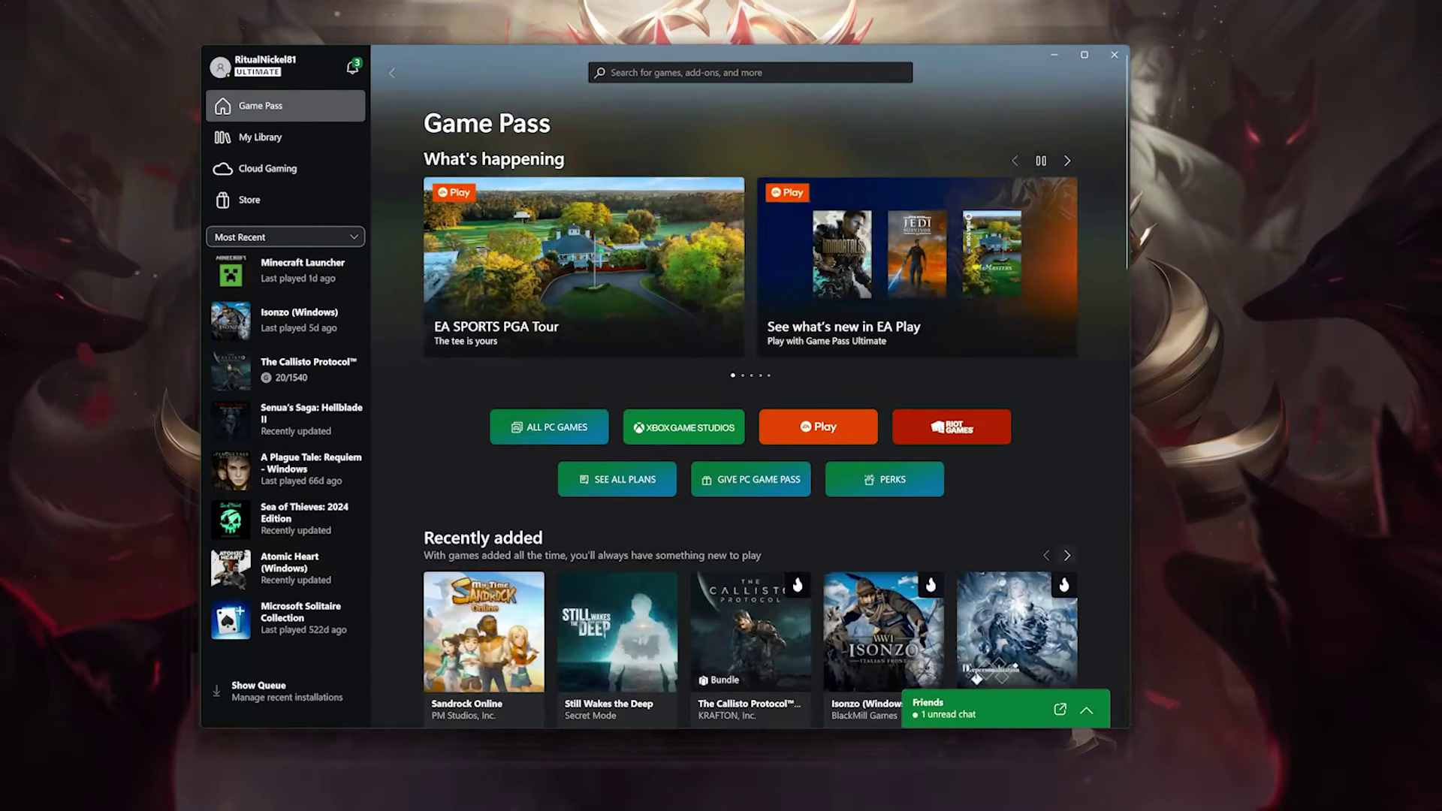
# Step: Search 'still wakes' and open the Still Wakes the Deep store page
pyautogui.write('still')
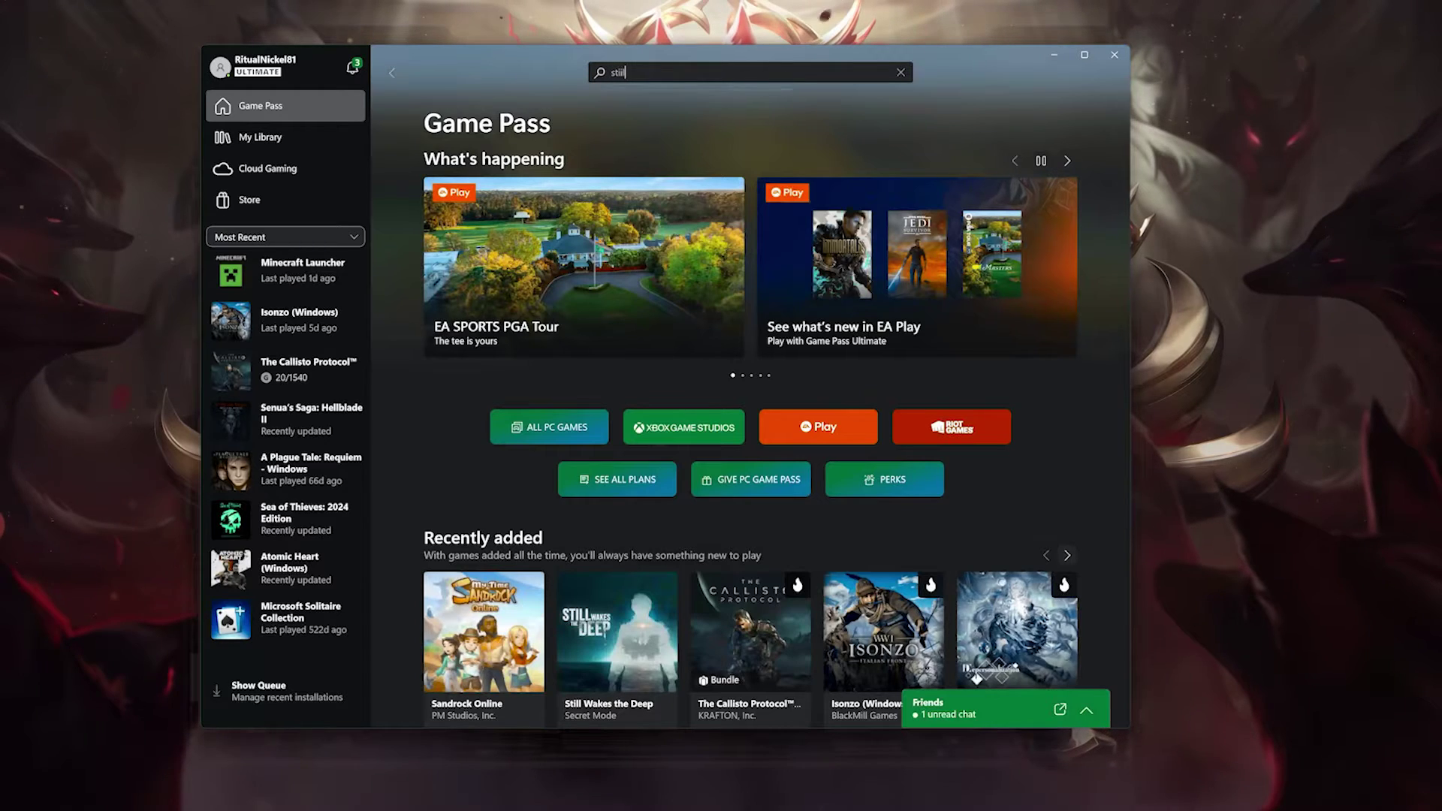
pyautogui.write(' wakes')
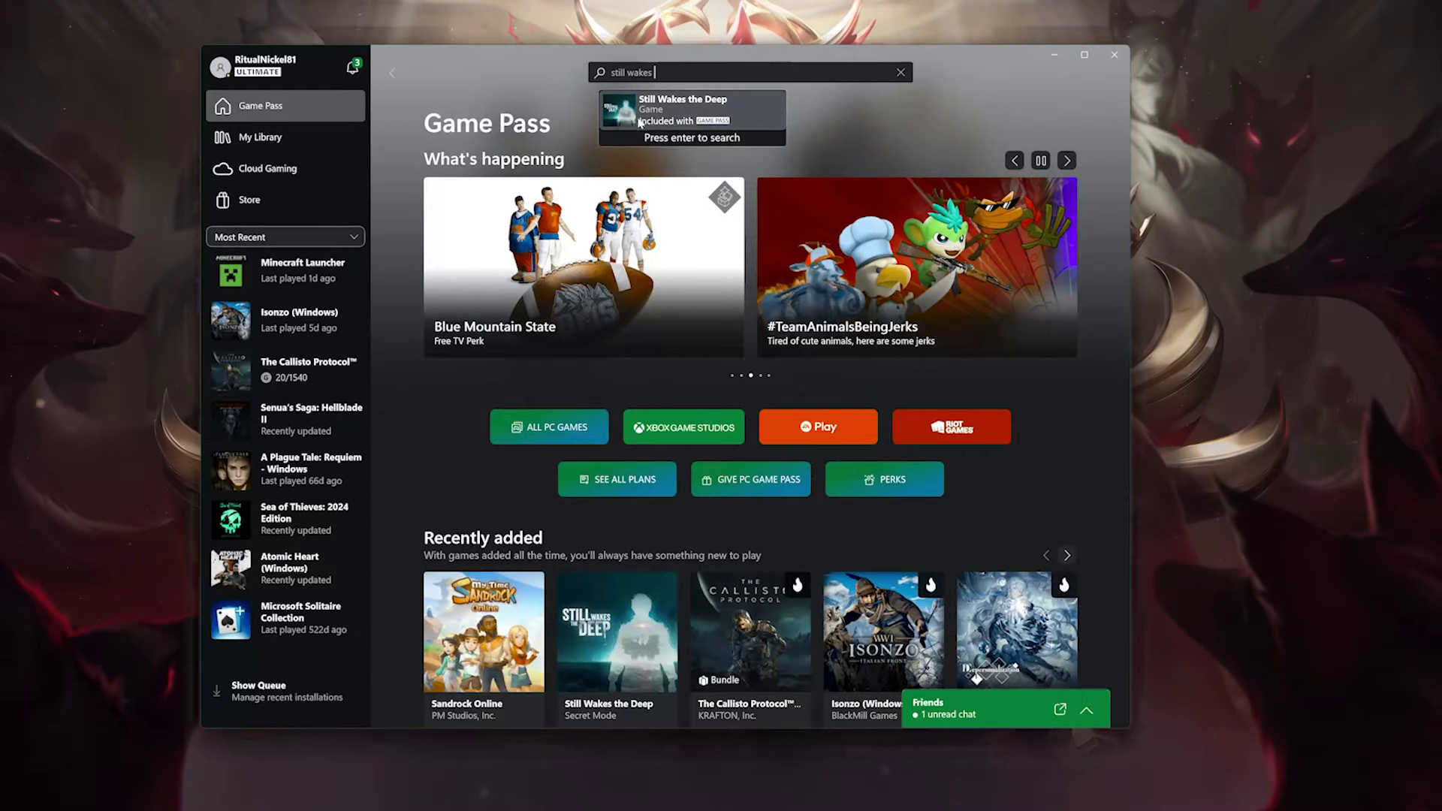
pyautogui.click(676, 109)
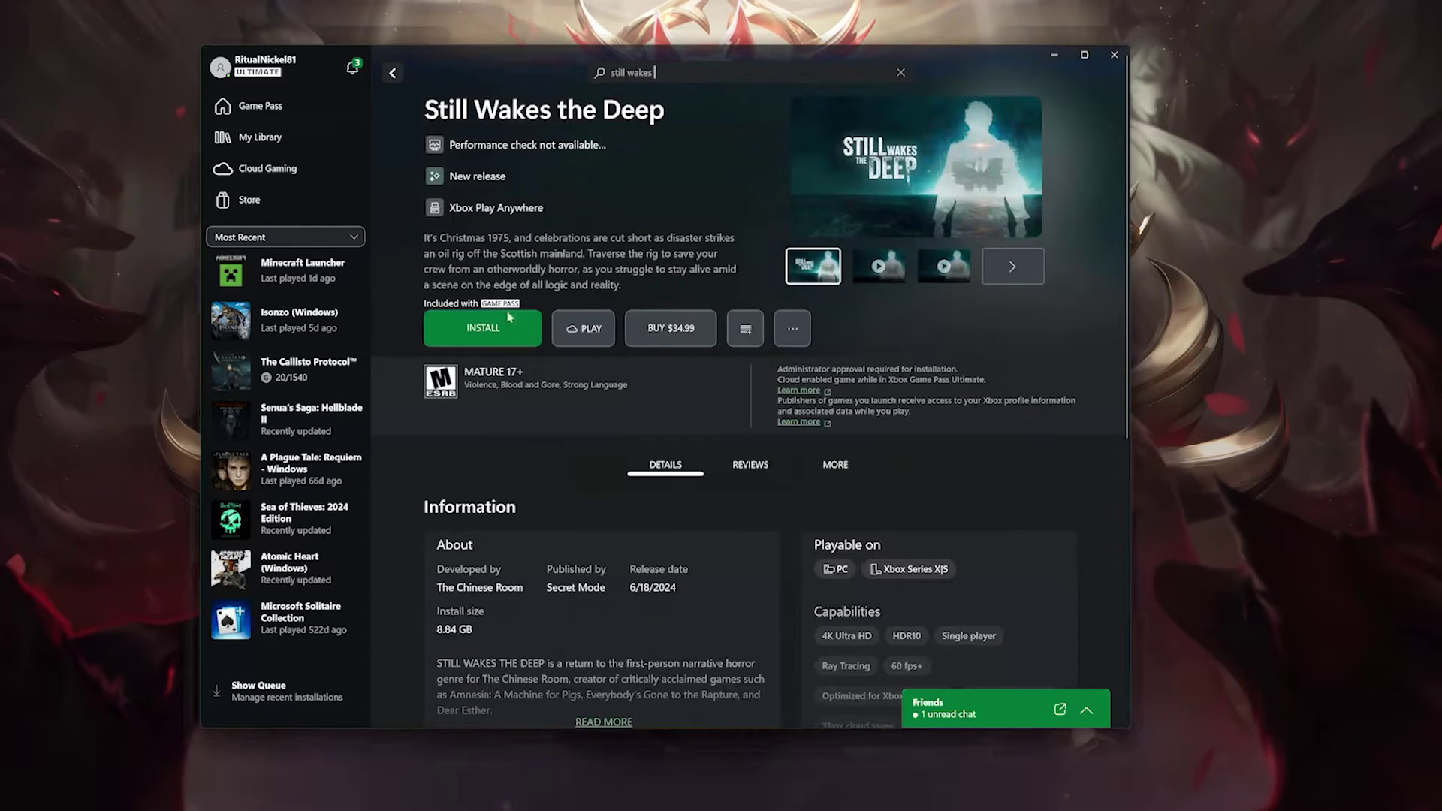
# Step: Install Still Wakes the Deep to the X:\Games drive (548.01 GB available)
pyautogui.click(499, 329)
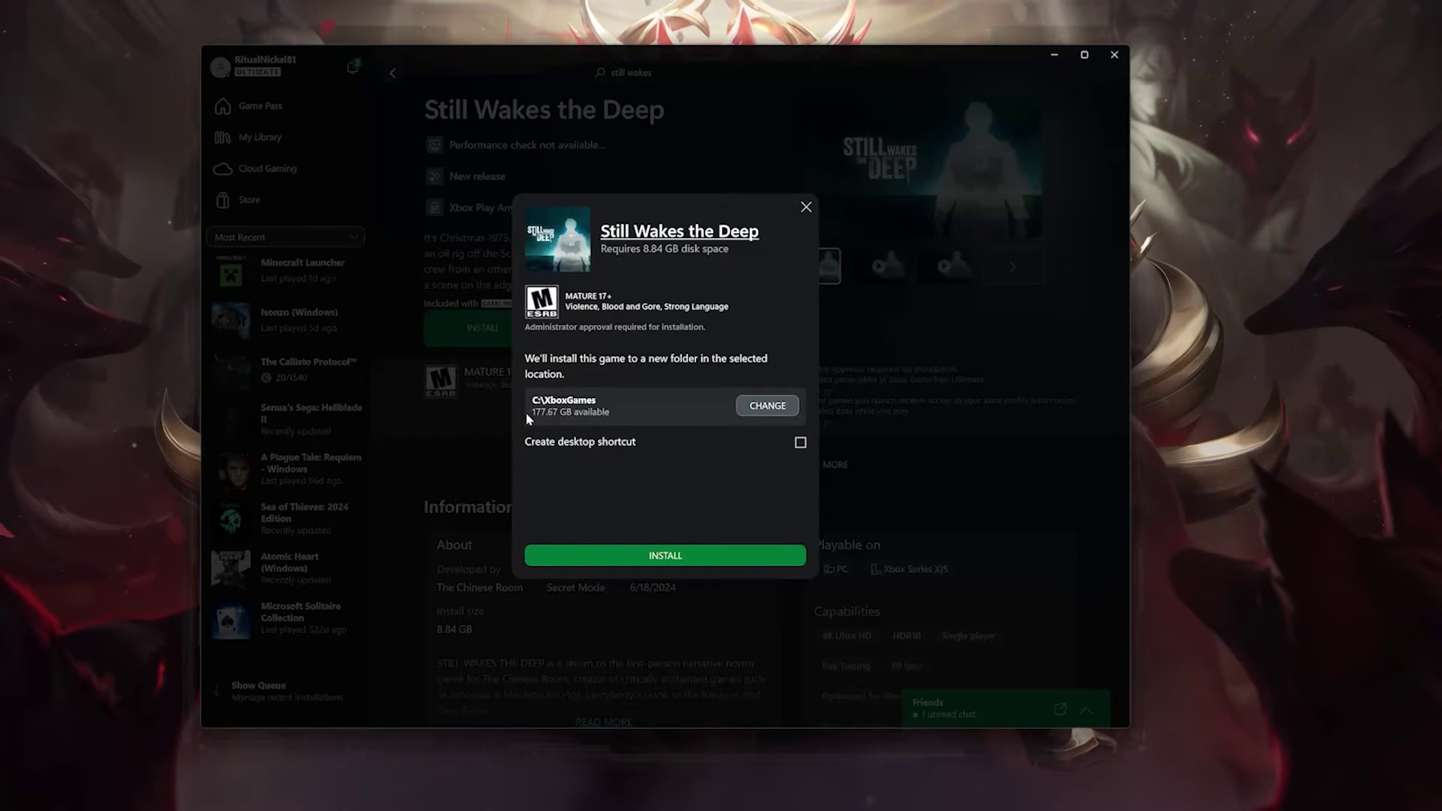
pyautogui.click(774, 407)
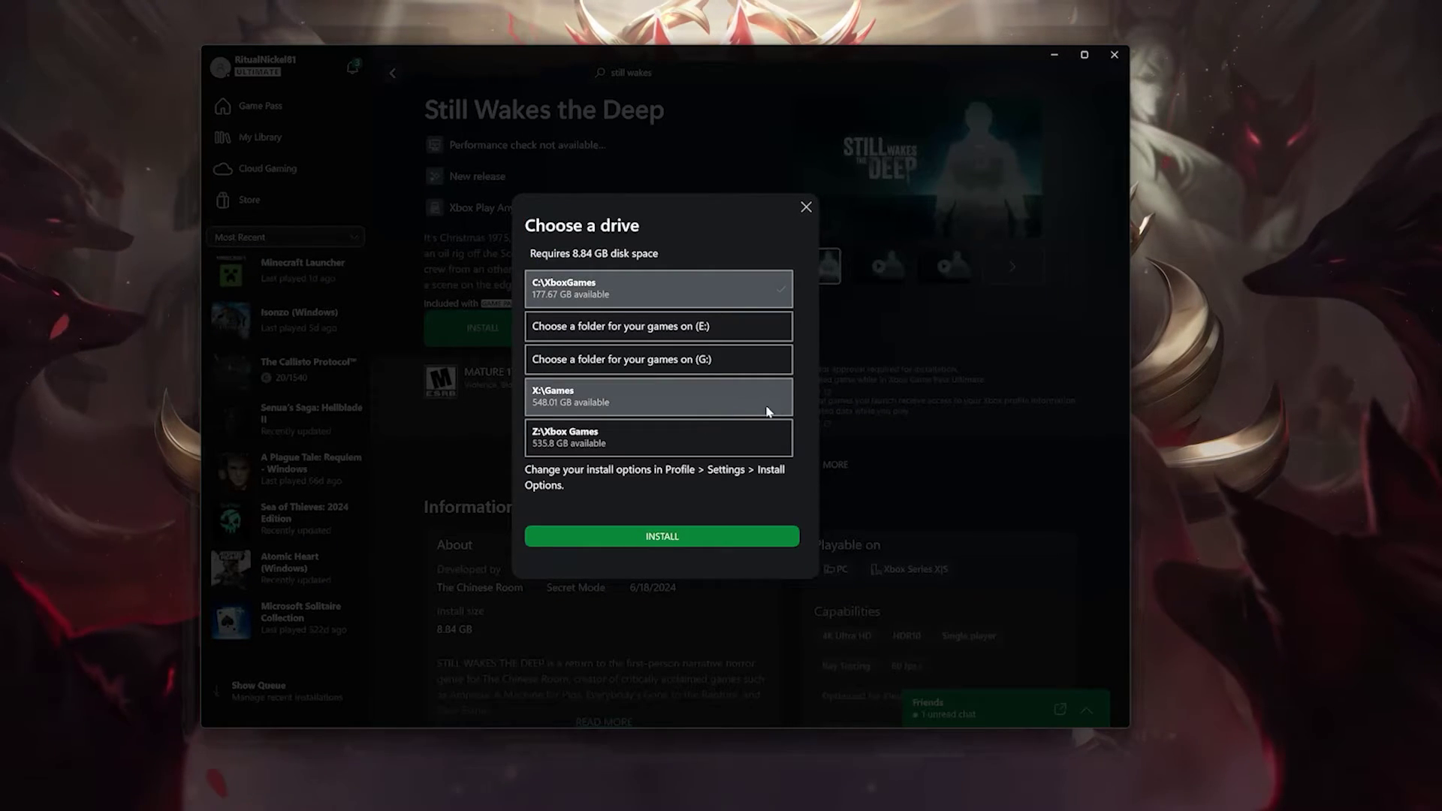
pyautogui.click(675, 414)
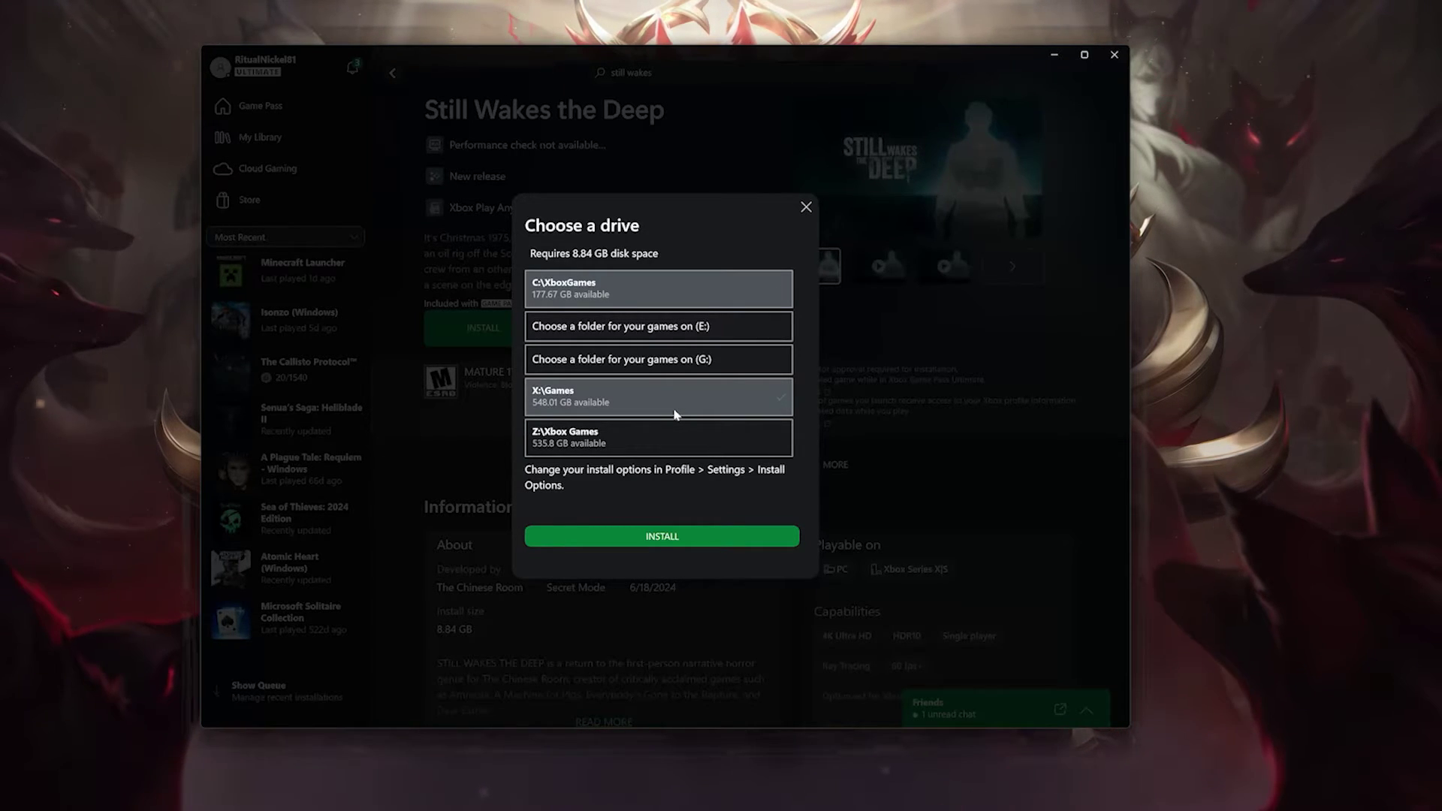
pyautogui.click(685, 536)
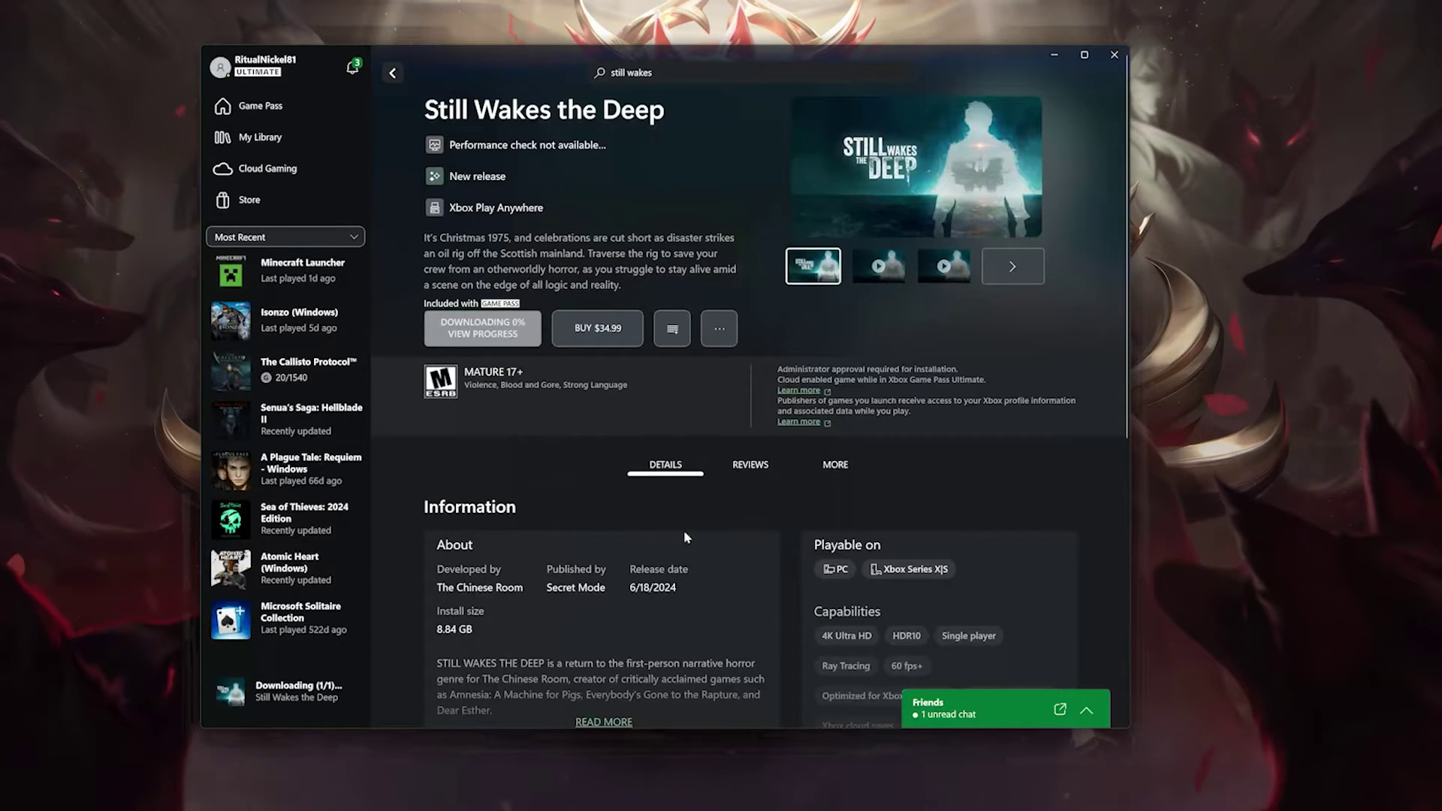